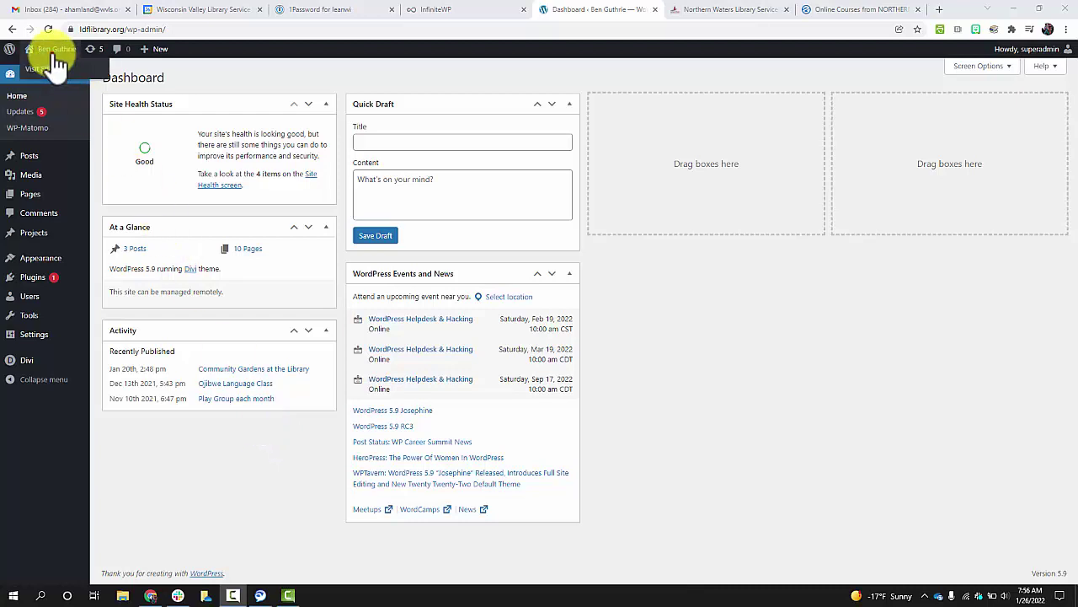
Step: Glance at the library's front page, then start a new post titled 'Test Blog Post'
{"action": "left_click", "coordinate": [52, 56]}
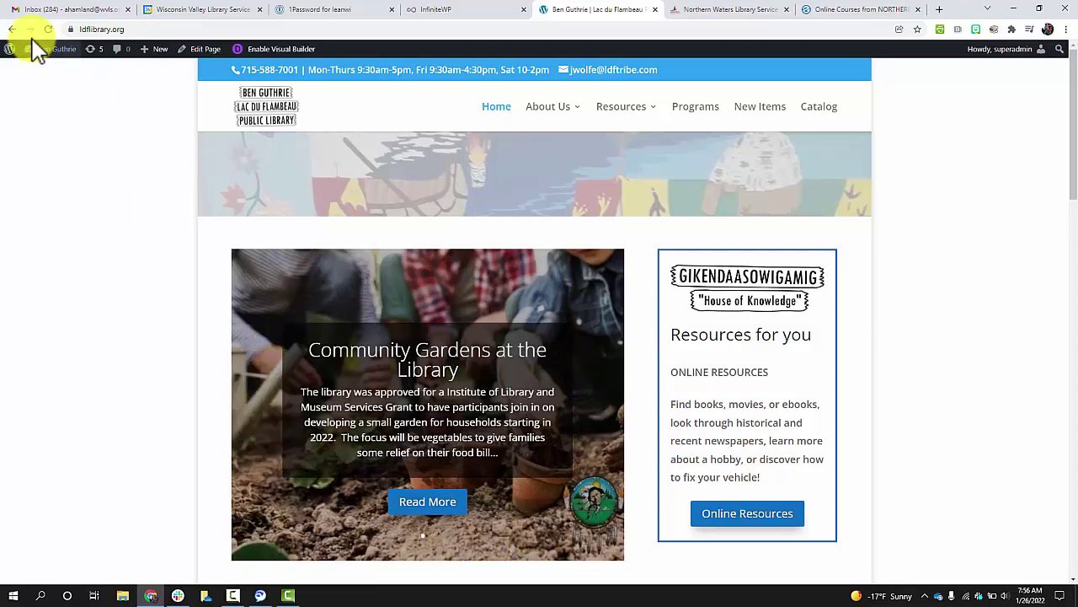
{"action": "left_click", "coordinate": [51, 48]}
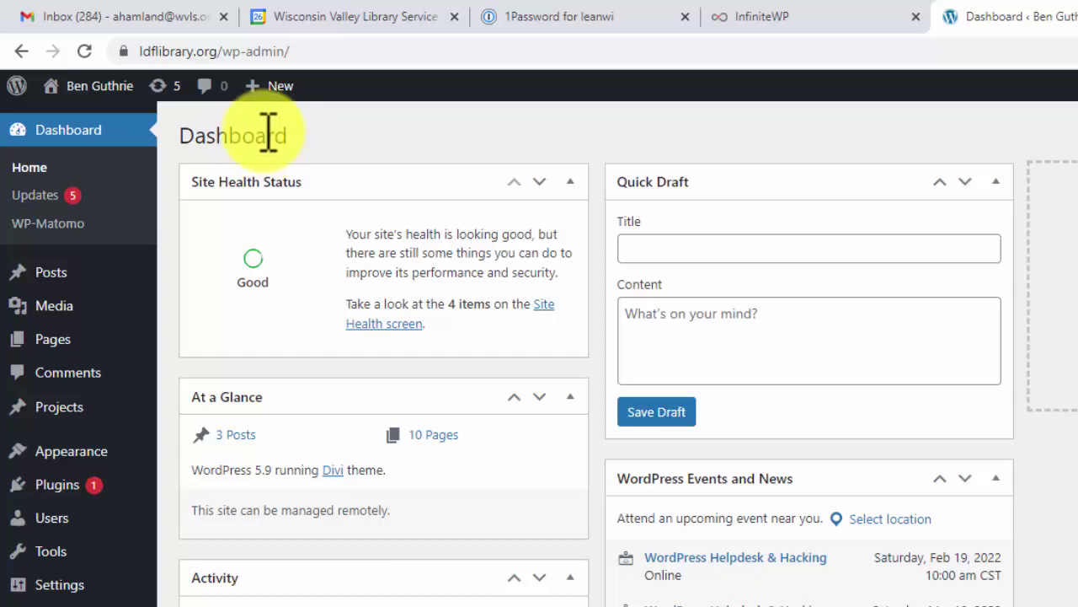
{"action": "mouse_move", "coordinate": [96, 108]}
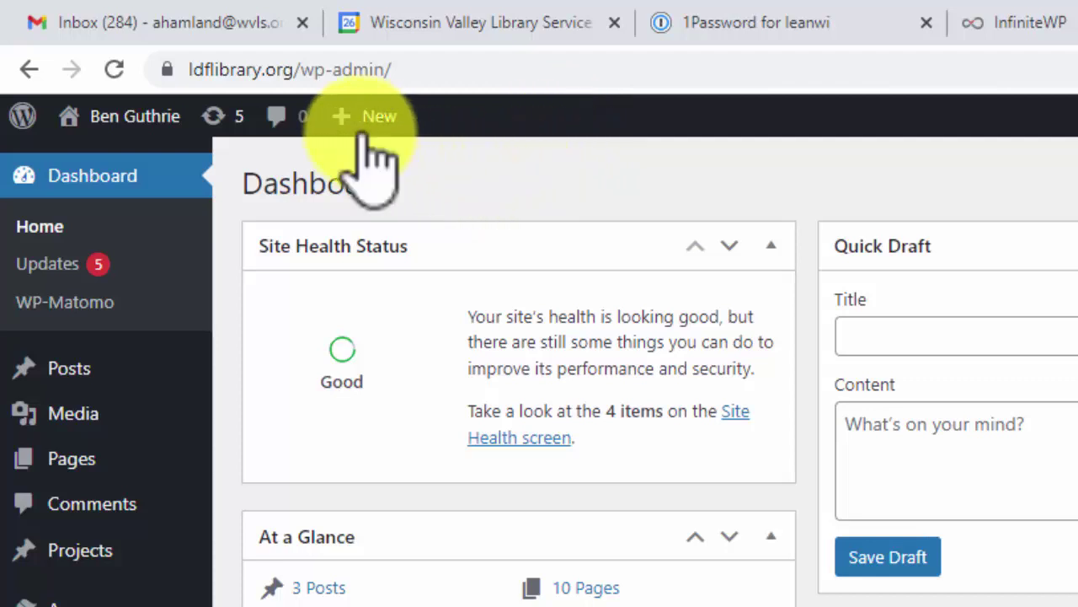
{"action": "mouse_move", "coordinate": [362, 115]}
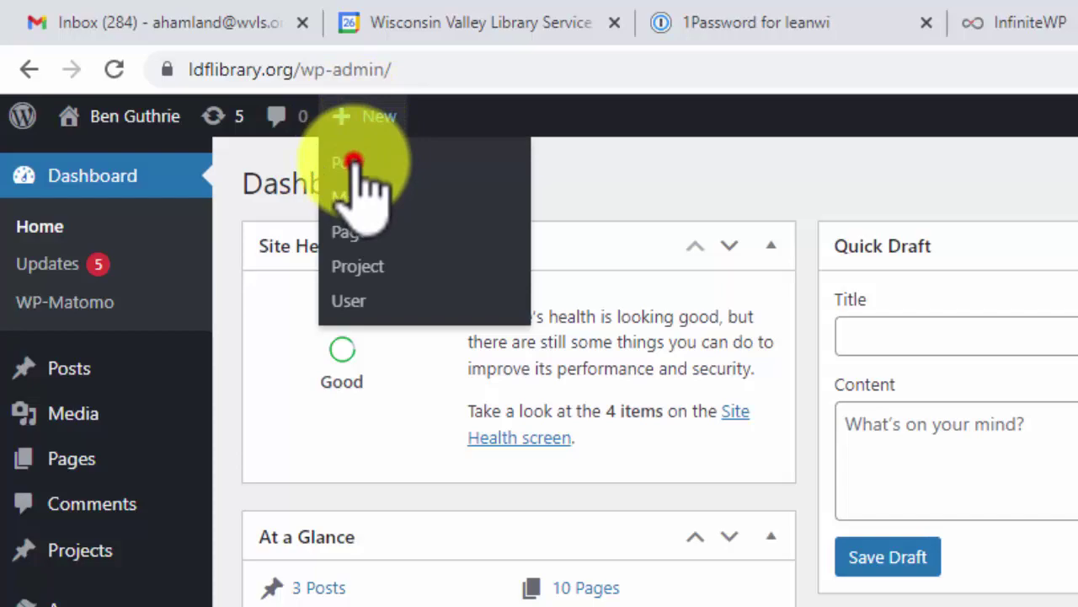
{"action": "left_click", "coordinate": [354, 160]}
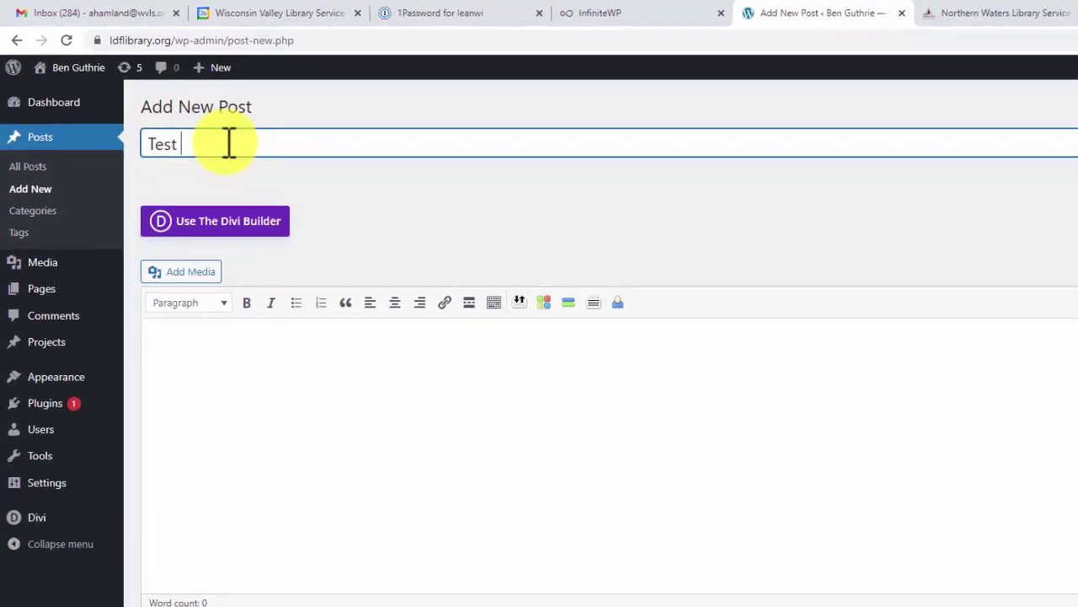
{"action": "type", "text": "Blog Post"}
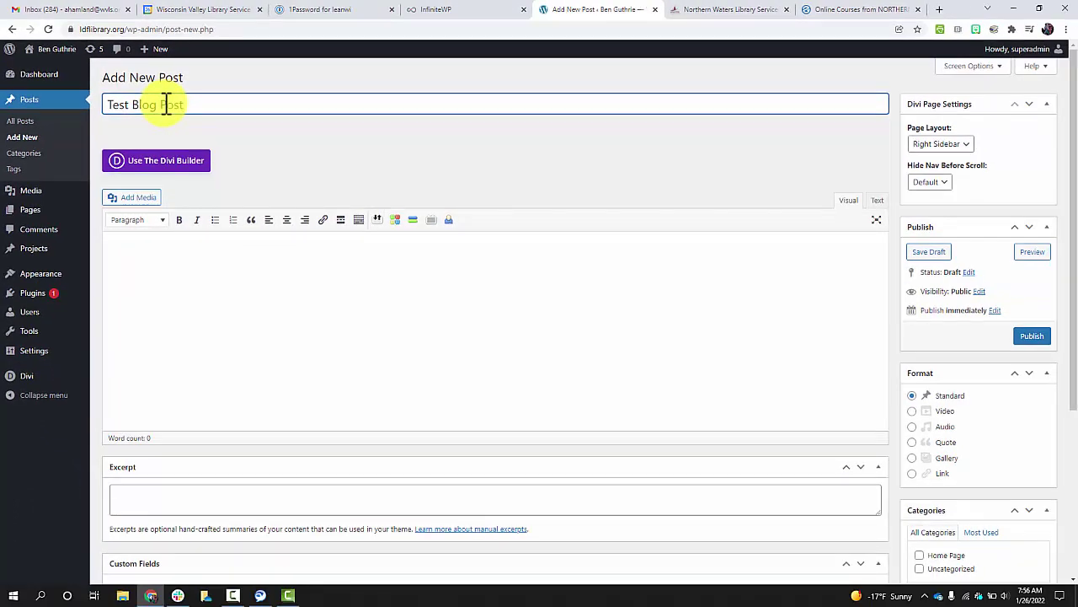
{"action": "left_click", "coordinate": [176, 306]}
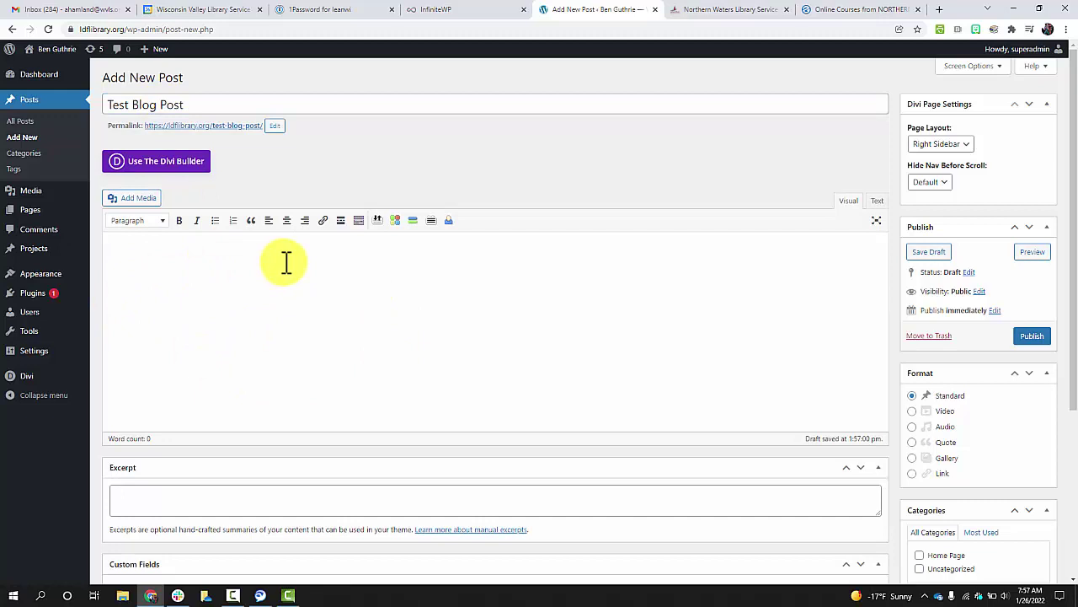
Step: Close the Northern Waters Library and Online Courses tabs and load ldflibrary.org in a new tab
{"action": "left_click", "coordinate": [789, 10]}
{"action": "left_click", "coordinate": [790, 10]}
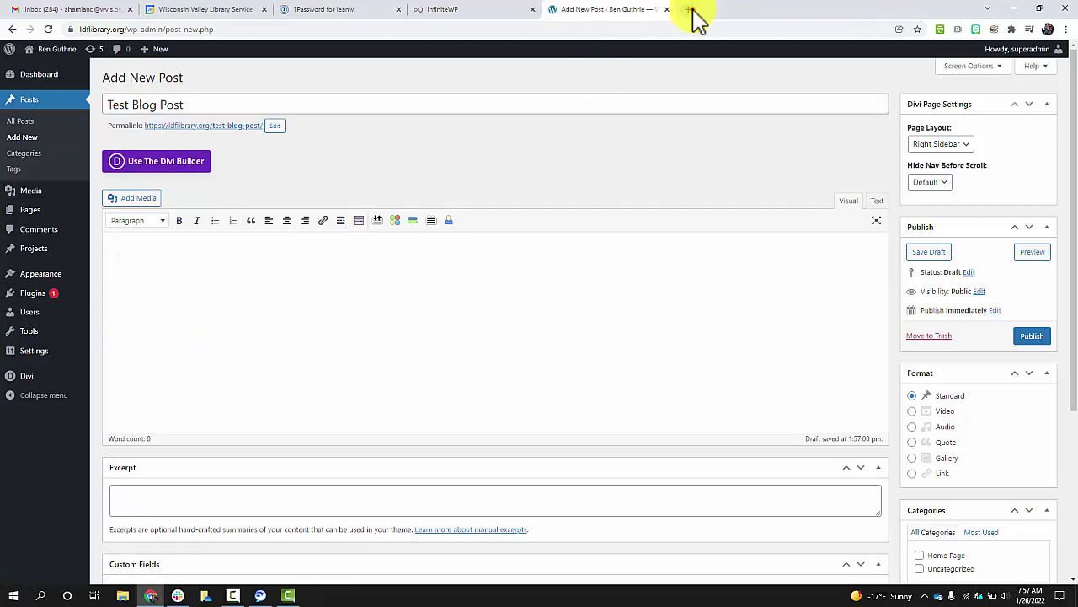
{"action": "left_click", "coordinate": [691, 10]}
{"action": "type", "text": "lad"}
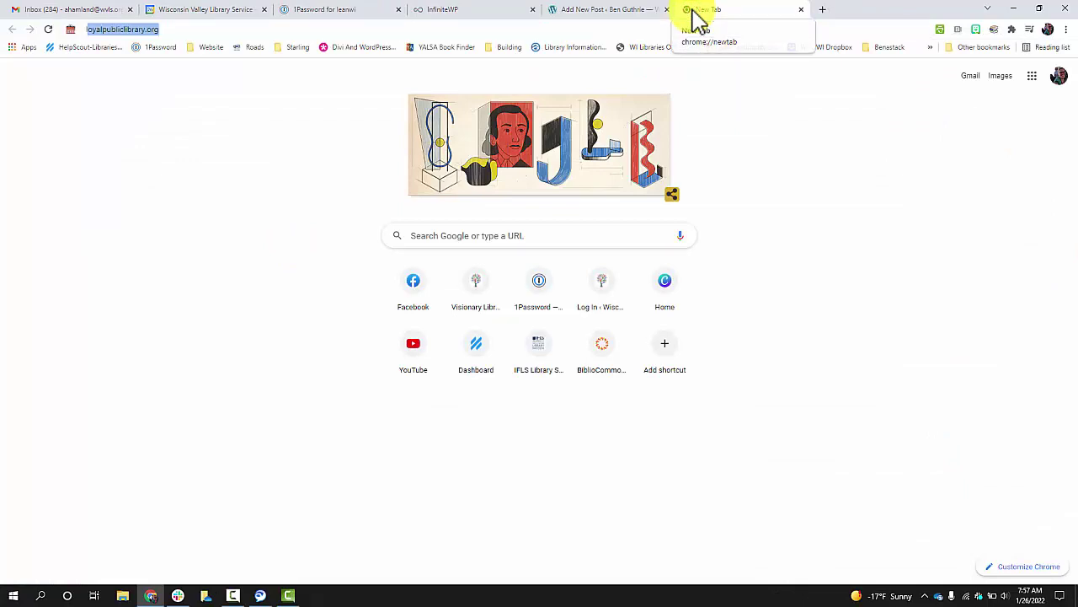
{"action": "key", "text": "BackSpace"}
{"action": "key", "text": "BackSpace"}
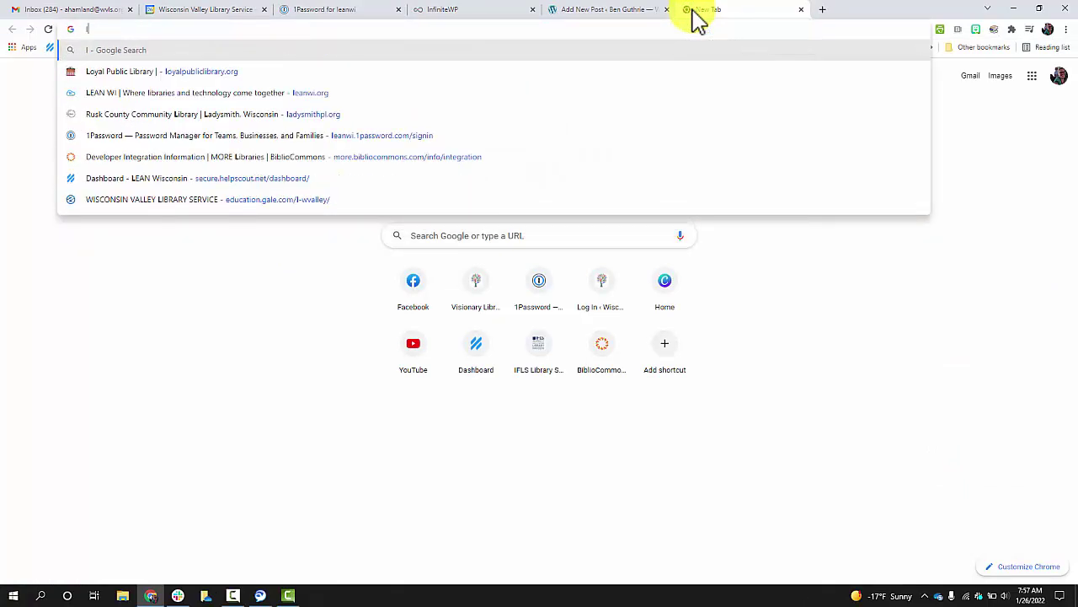
{"action": "type", "text": "df"}
{"action": "key", "text": "Return"}
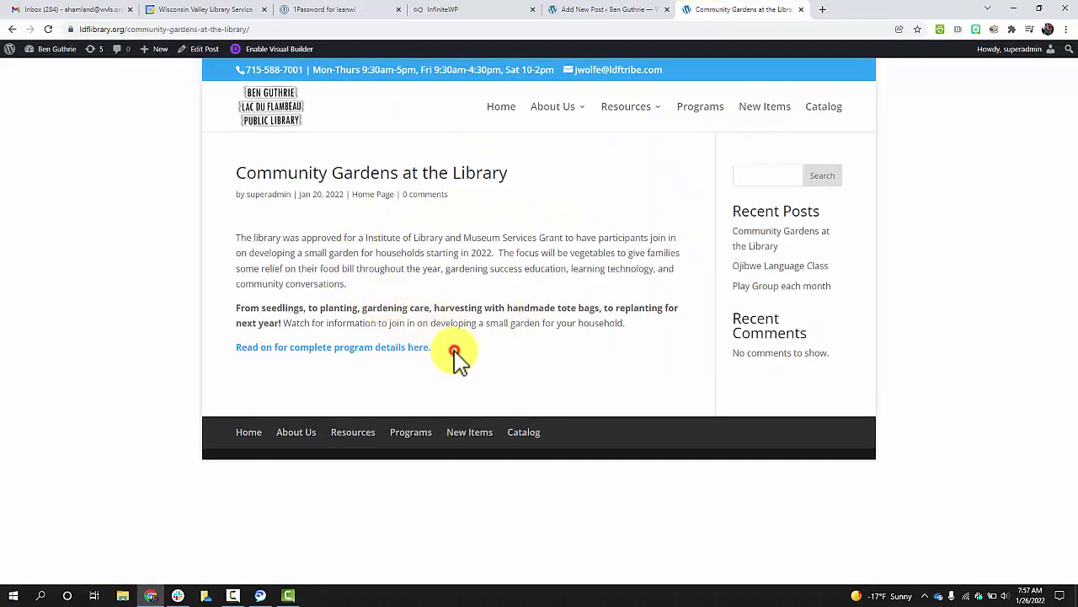
Step: Paste the three Community Gardens paragraphs into the post body with an empty line above
{"action": "left_click_drag", "start_coordinate": [455, 354], "coordinate": [231, 240]}
{"action": "key", "text": "ctrl+c"}
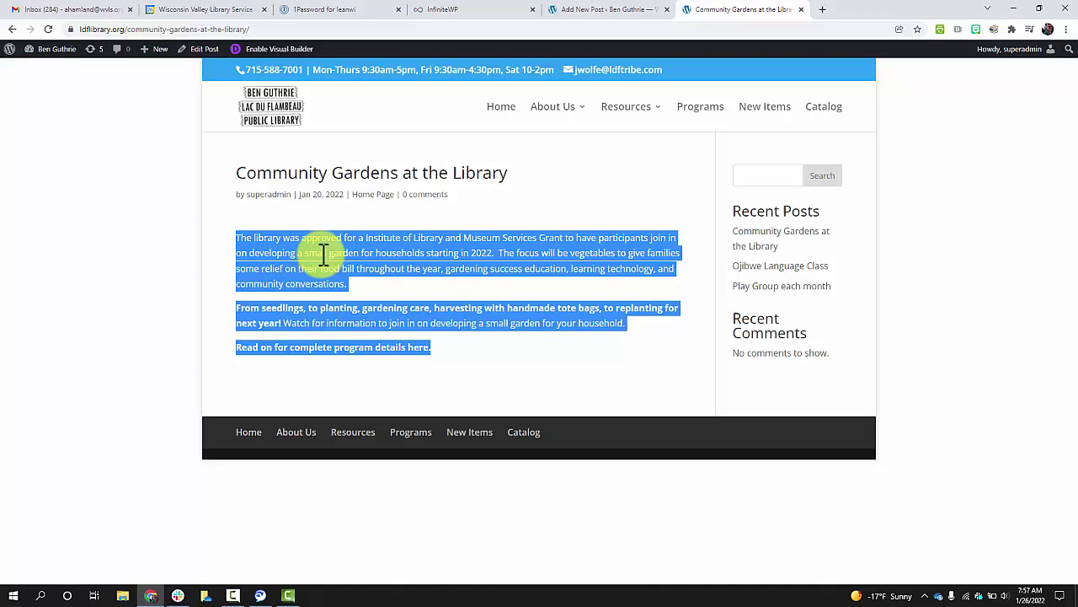
{"action": "left_click", "coordinate": [621, 12]}
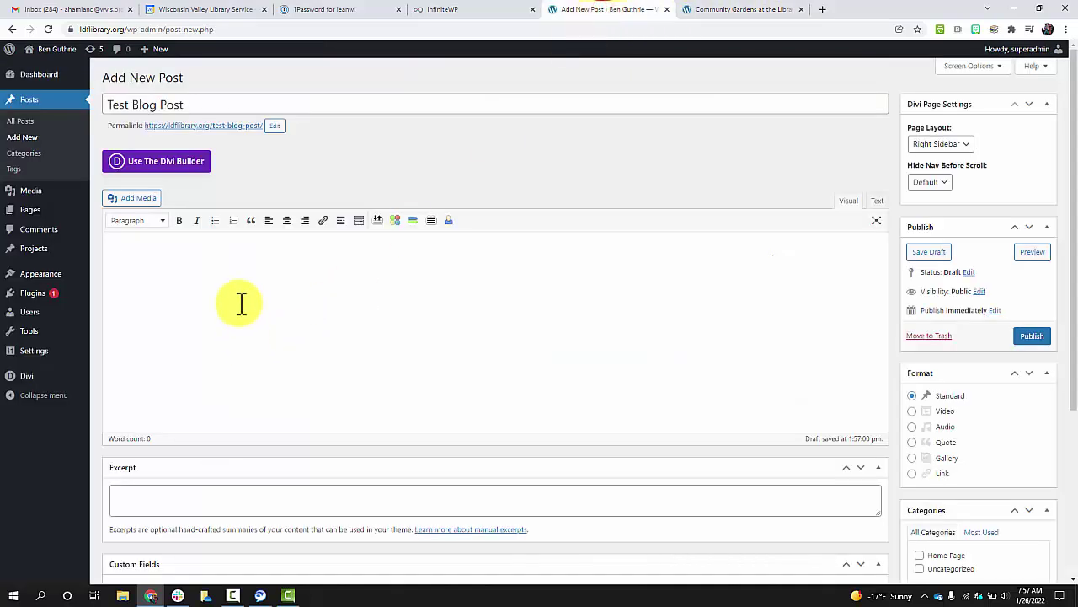
{"action": "key", "text": "ctrl+v"}
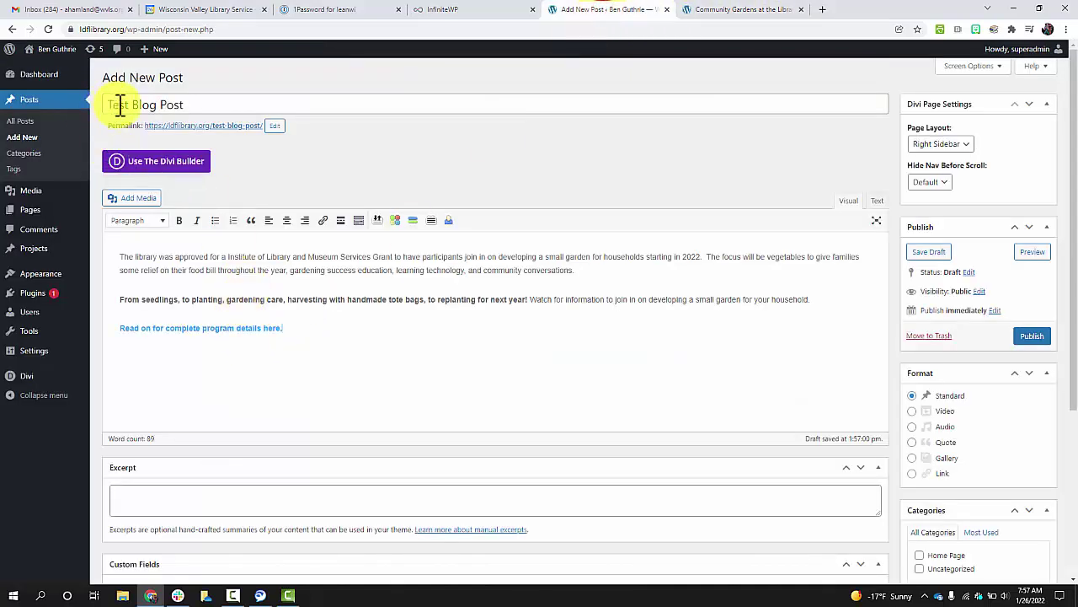
{"action": "left_click", "coordinate": [168, 103]}
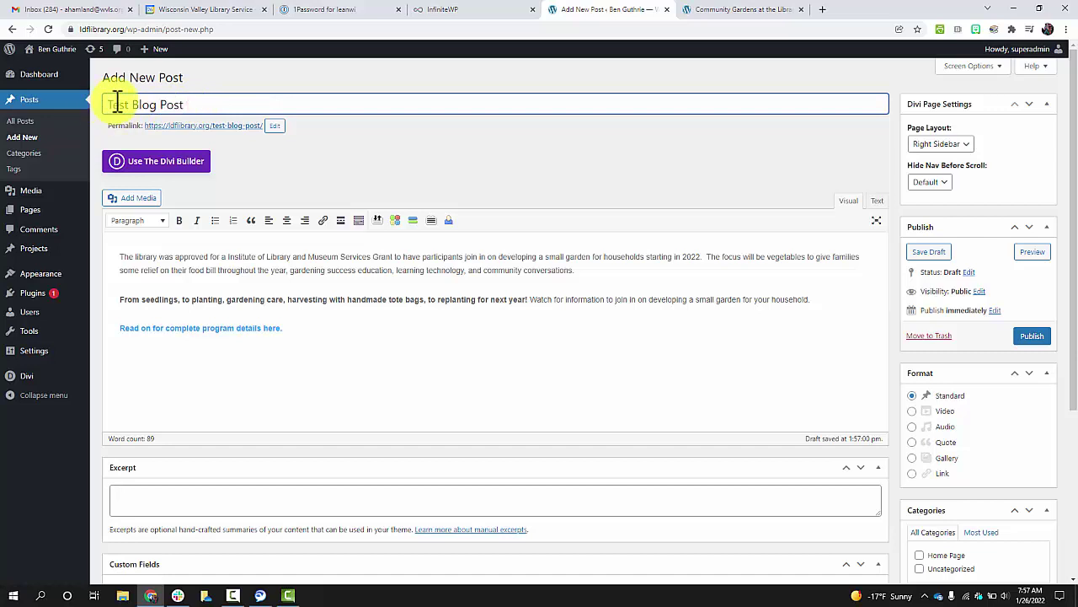
{"action": "left_click", "coordinate": [120, 257]}
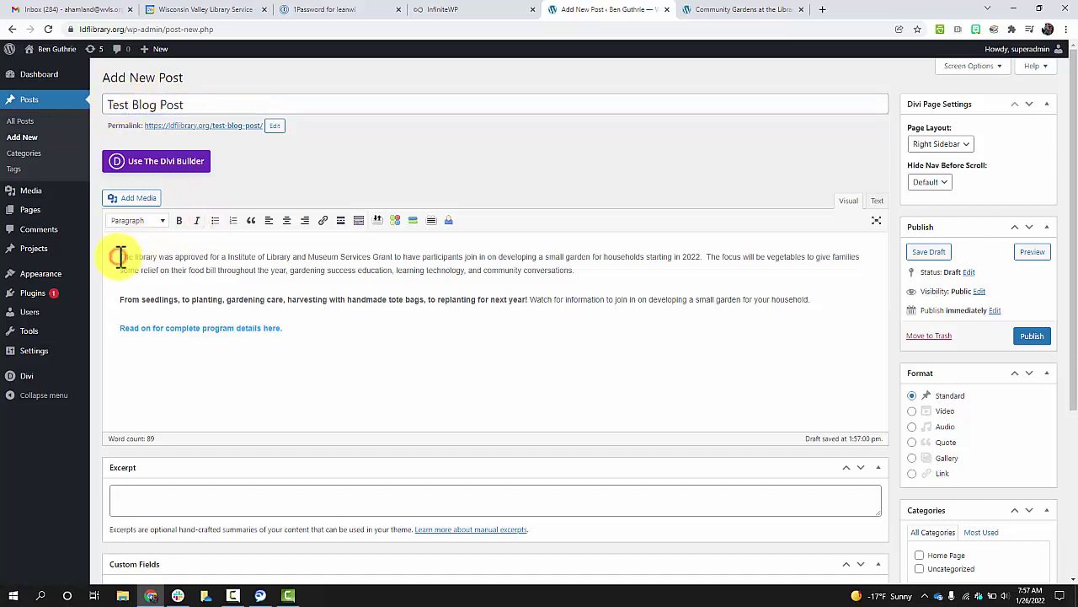
{"action": "key", "text": "Return"}
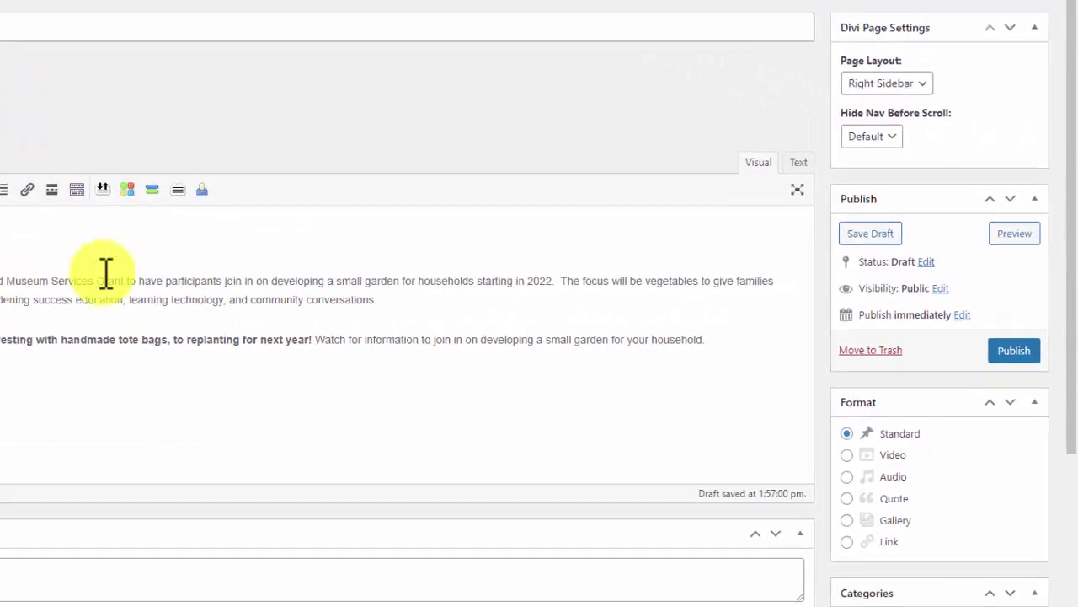
Step: Tick the Home Page category and open the featured image chooser
{"action": "scroll", "coordinate": [548, 247], "scroll_direction": "down", "scroll_amount": 2}
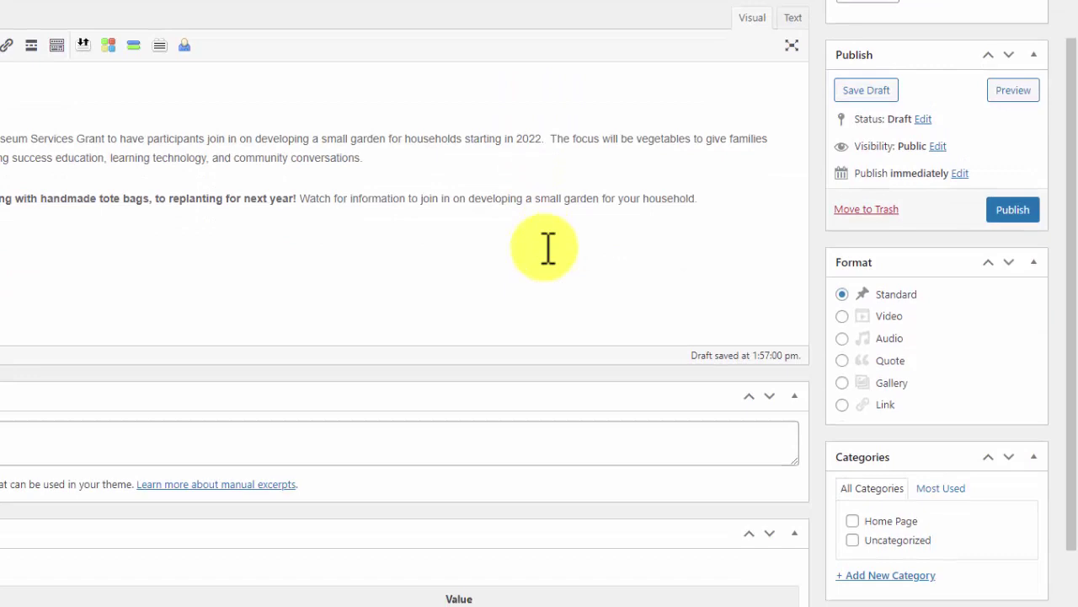
{"action": "scroll", "coordinate": [548, 248], "scroll_direction": "down", "scroll_amount": 3}
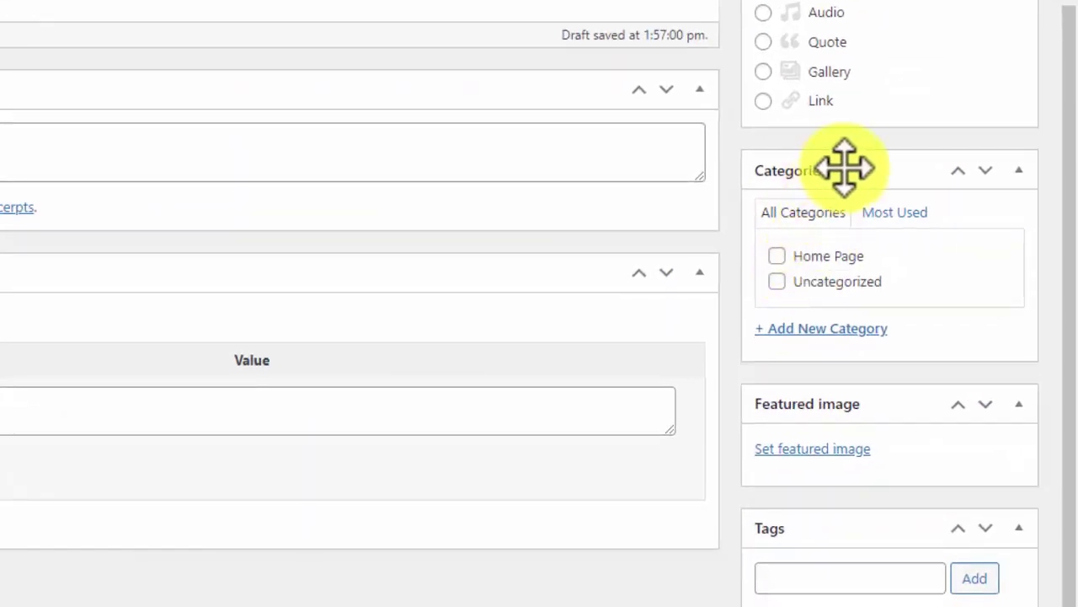
{"action": "left_click", "coordinate": [776, 257]}
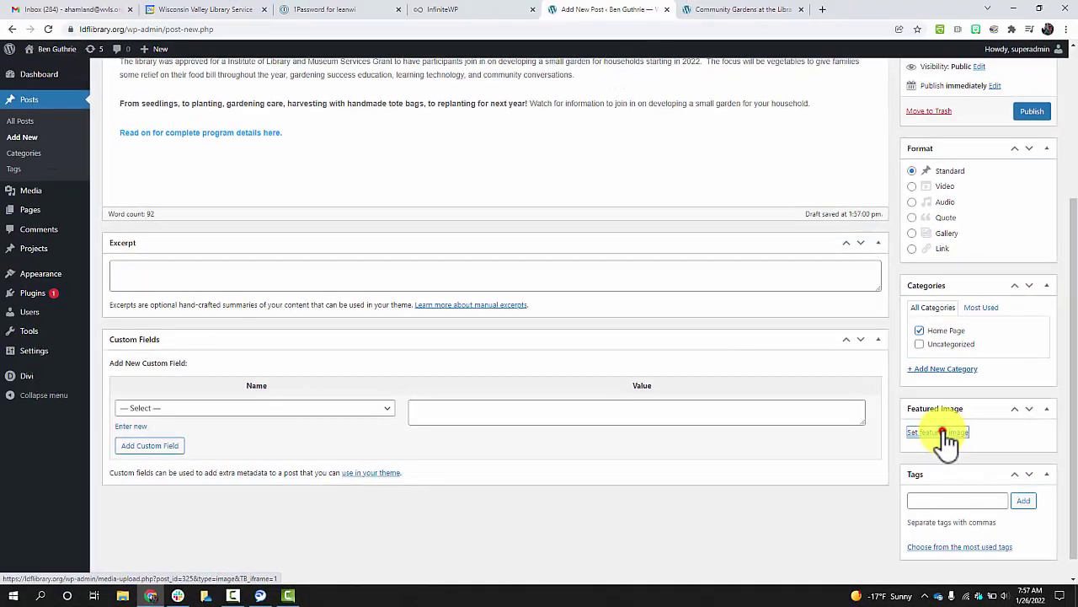
{"action": "left_click", "coordinate": [942, 433]}
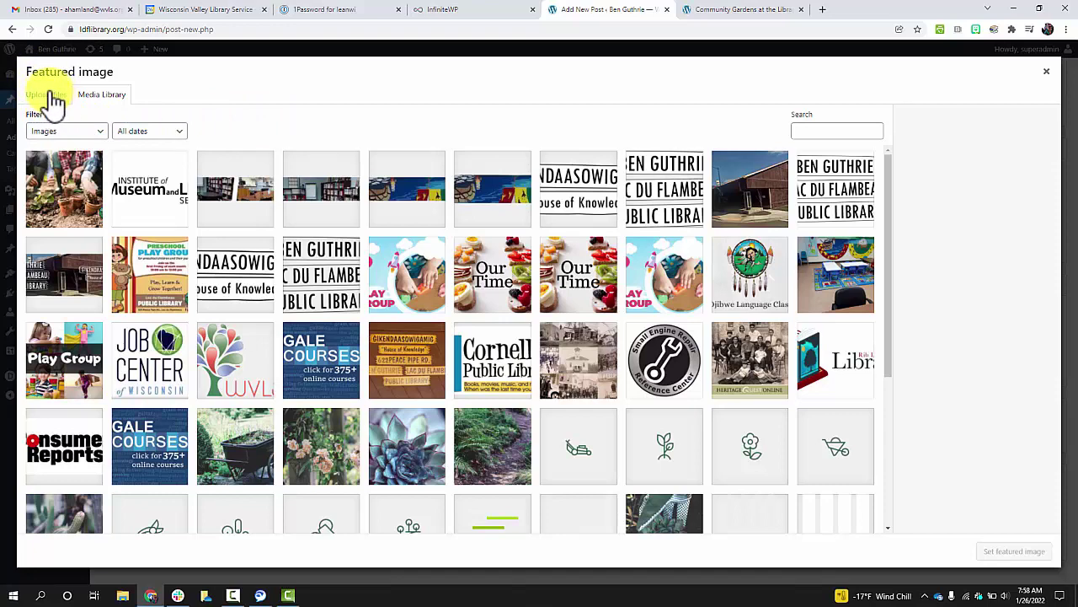
Step: Upload Eric Carle Tribute Joe Heller.jpg from the Desktop, shown as large icons, to the media library
{"action": "left_click", "coordinate": [49, 97]}
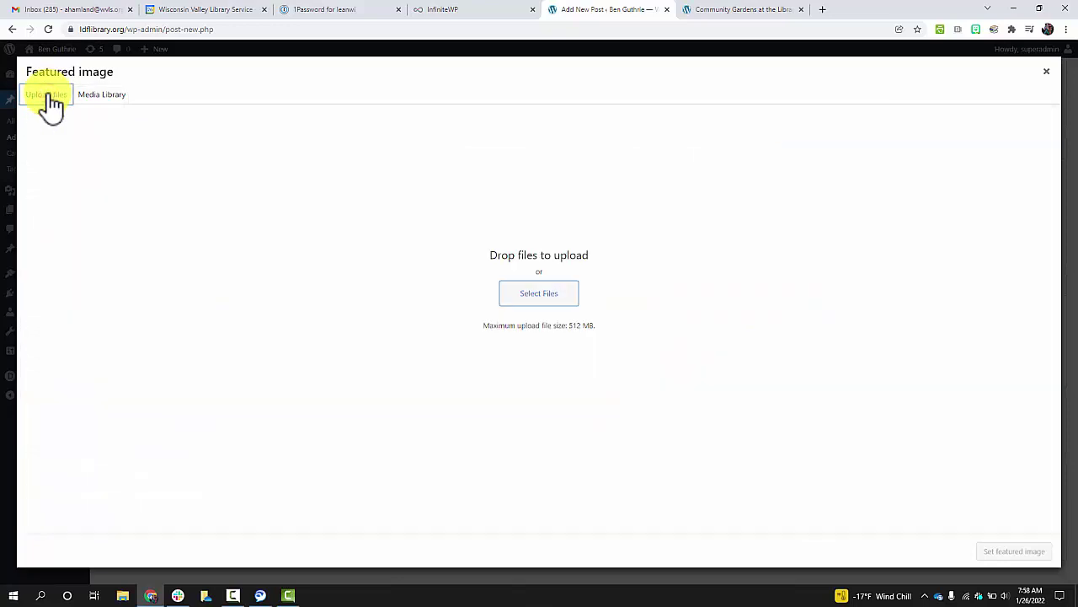
{"action": "left_click", "coordinate": [540, 297]}
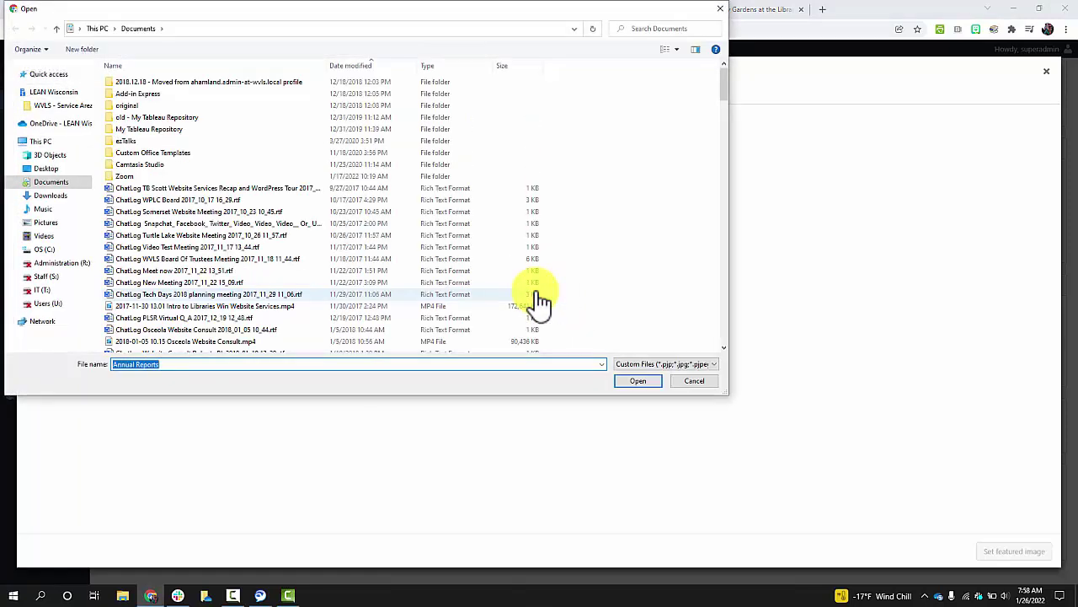
{"action": "left_click", "coordinate": [50, 169]}
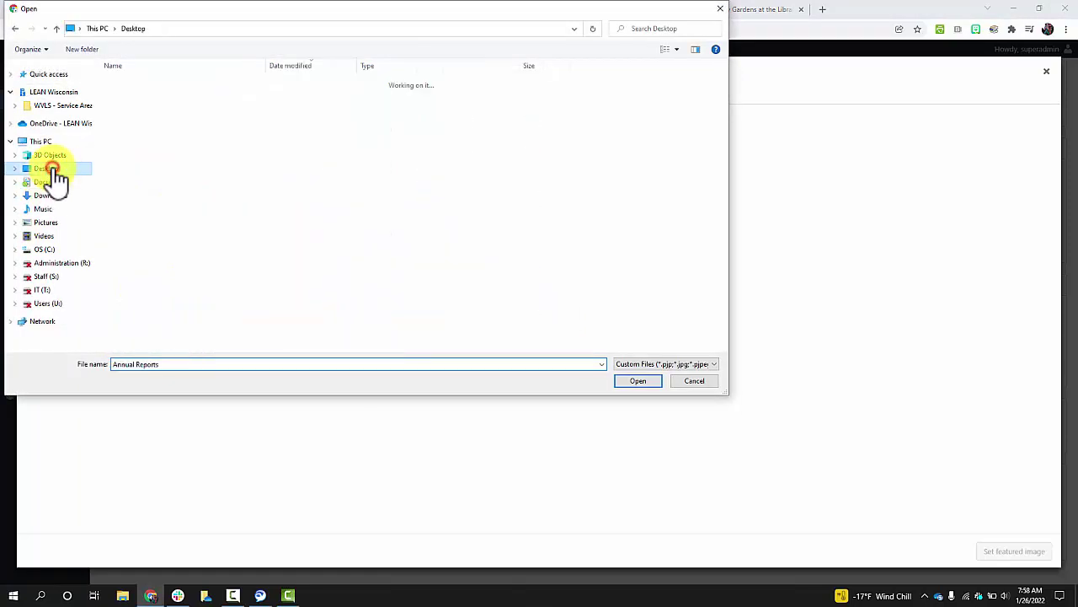
{"action": "left_click", "coordinate": [677, 49]}
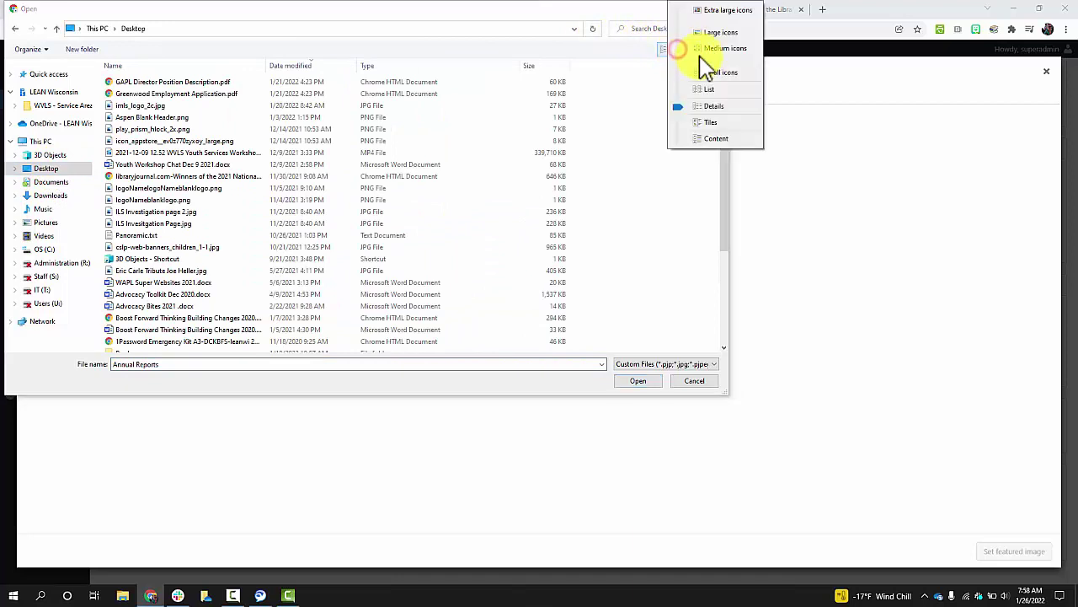
{"action": "left_click", "coordinate": [718, 33]}
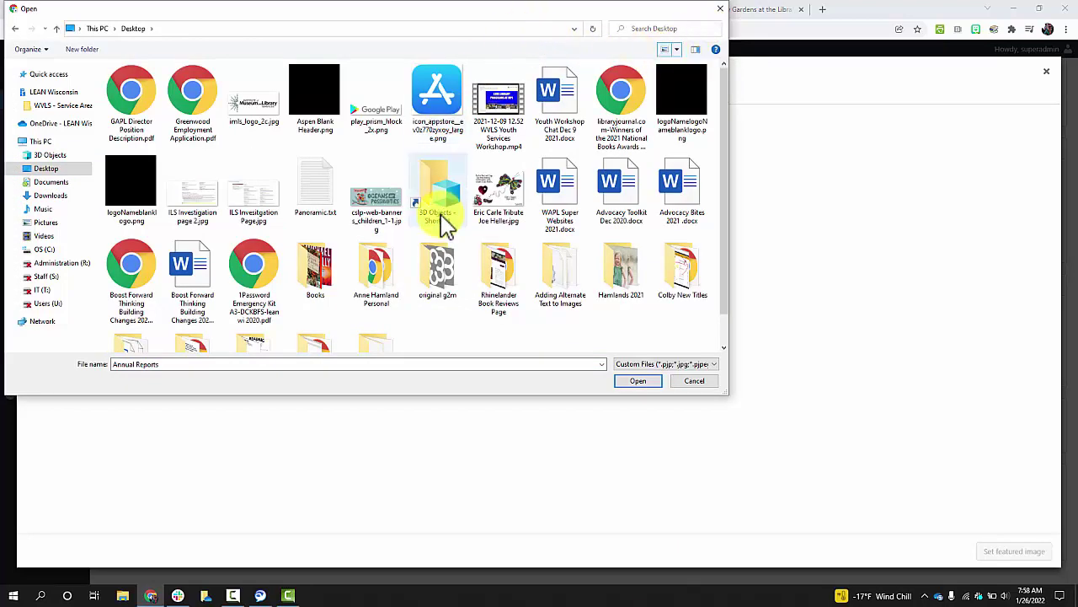
{"action": "scroll", "coordinate": [440, 217], "scroll_direction": "down", "scroll_amount": 1}
{"action": "scroll", "coordinate": [443, 221], "scroll_direction": "up", "scroll_amount": 1}
{"action": "scroll", "coordinate": [440, 221], "scroll_direction": "down", "scroll_amount": 1}
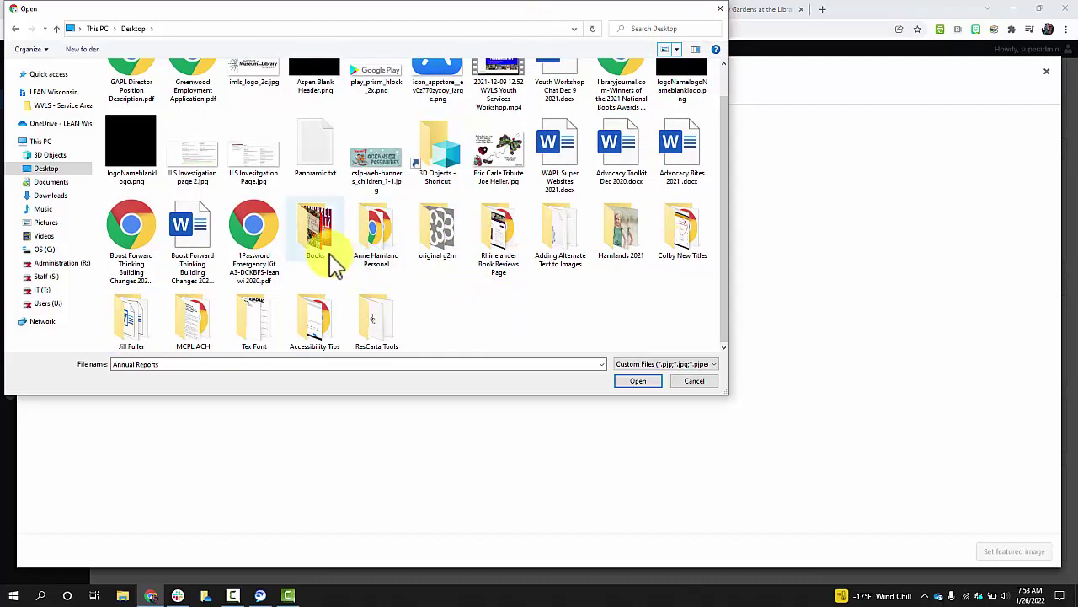
{"action": "left_click", "coordinate": [491, 159]}
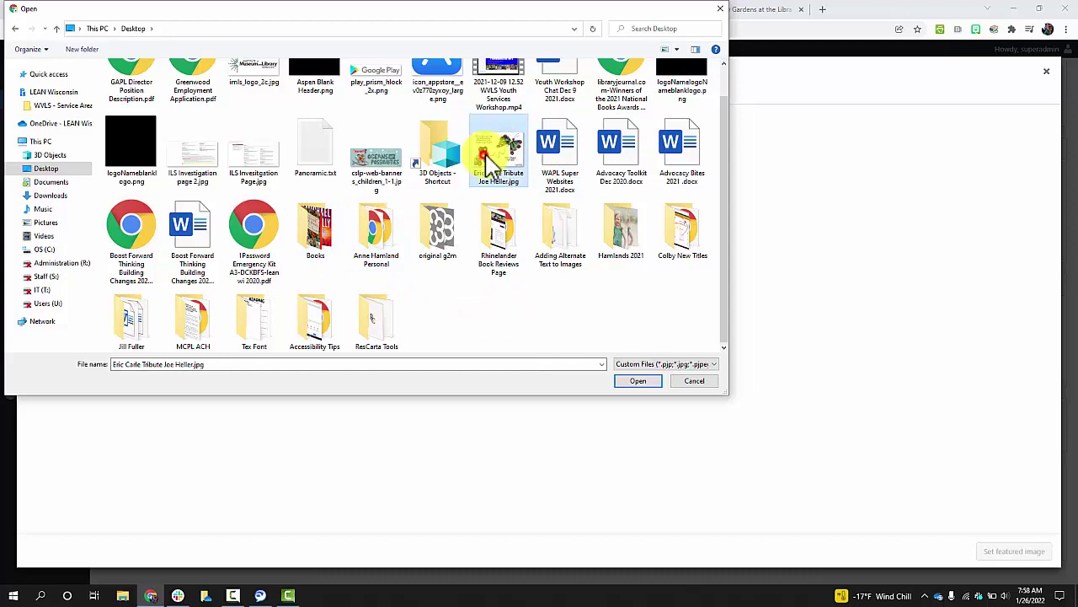
{"action": "left_click", "coordinate": [628, 384]}
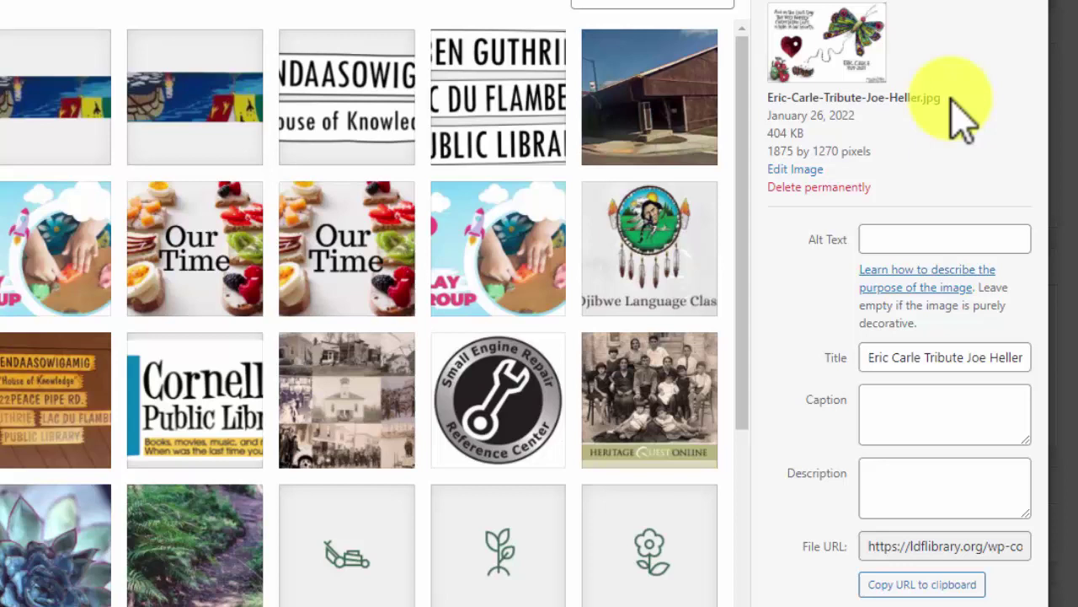
{"action": "left_click_drag", "start_coordinate": [953, 99], "coordinate": [835, 96]}
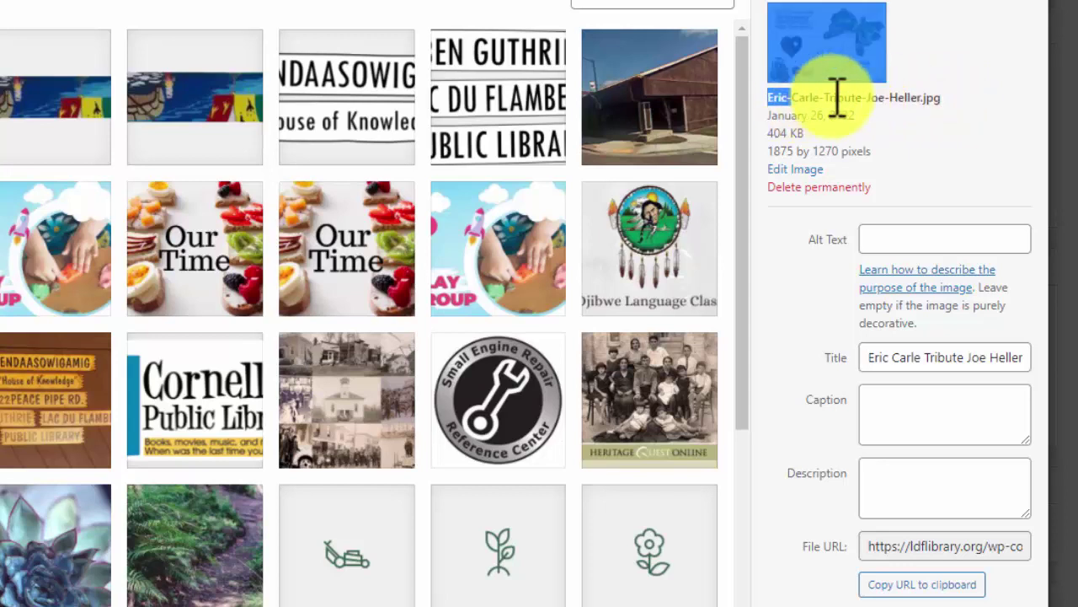
{"action": "left_click", "coordinate": [811, 97]}
{"action": "left_click_drag", "start_coordinate": [957, 99], "coordinate": [840, 101]}
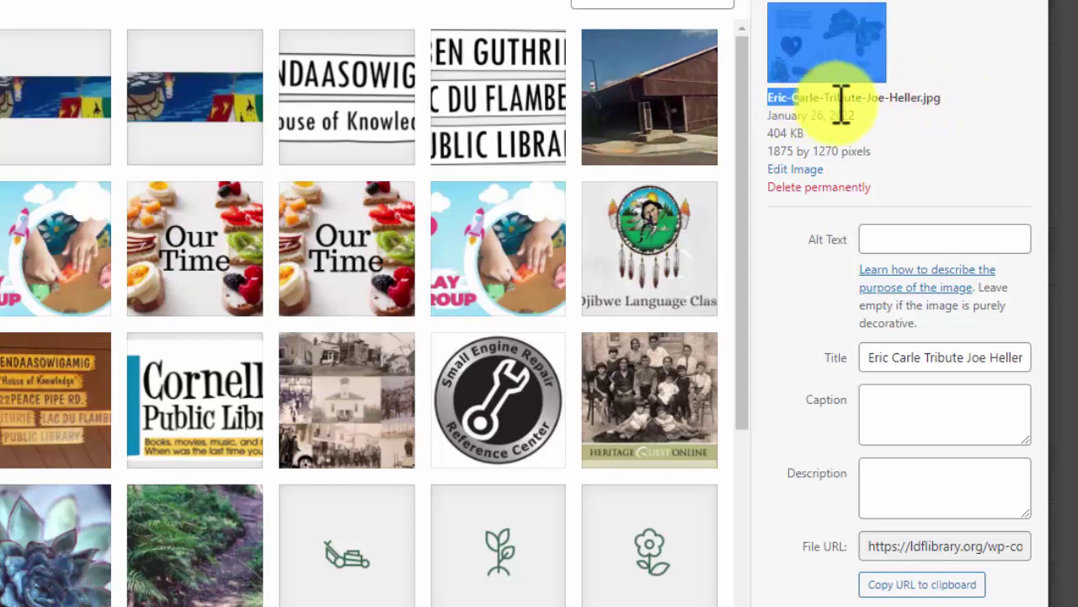
{"action": "left_click", "coordinate": [893, 101]}
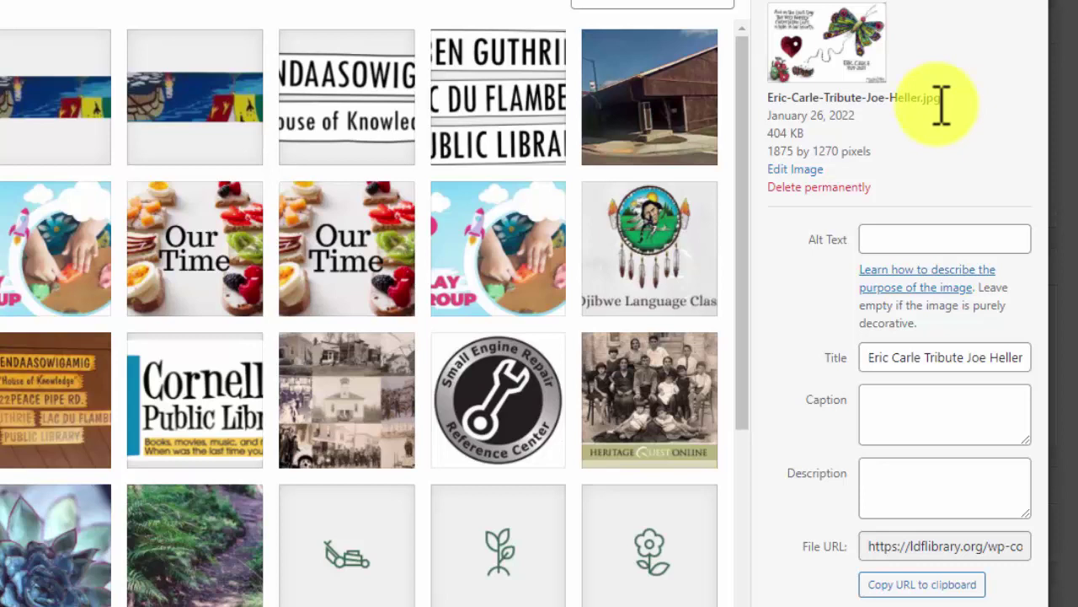
{"action": "left_click", "coordinate": [897, 240]}
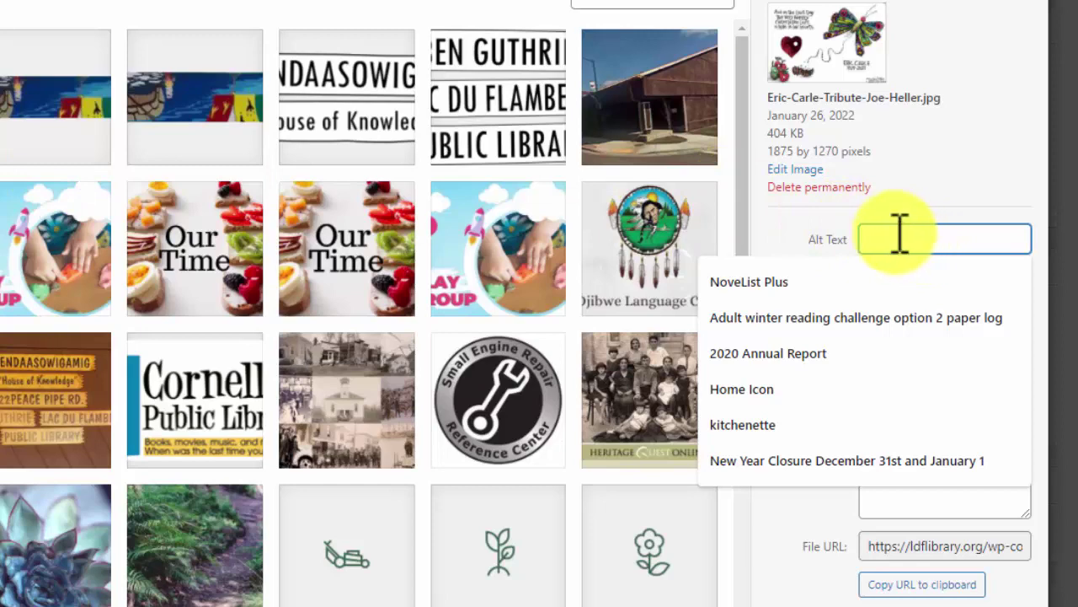
{"action": "left_click", "coordinate": [187, 252]}
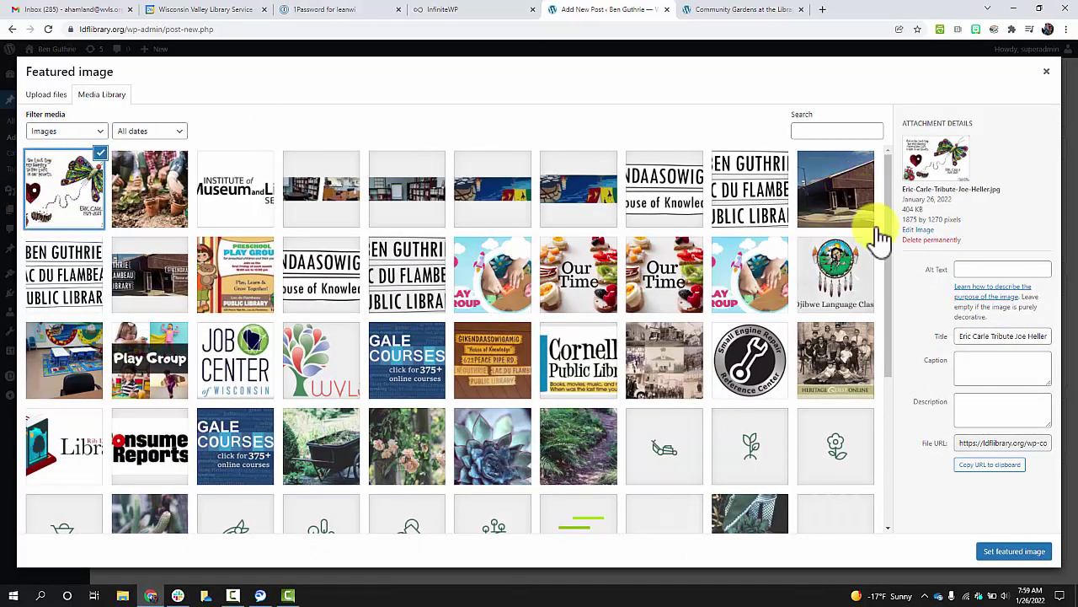
{"action": "left_click", "coordinate": [969, 267]}
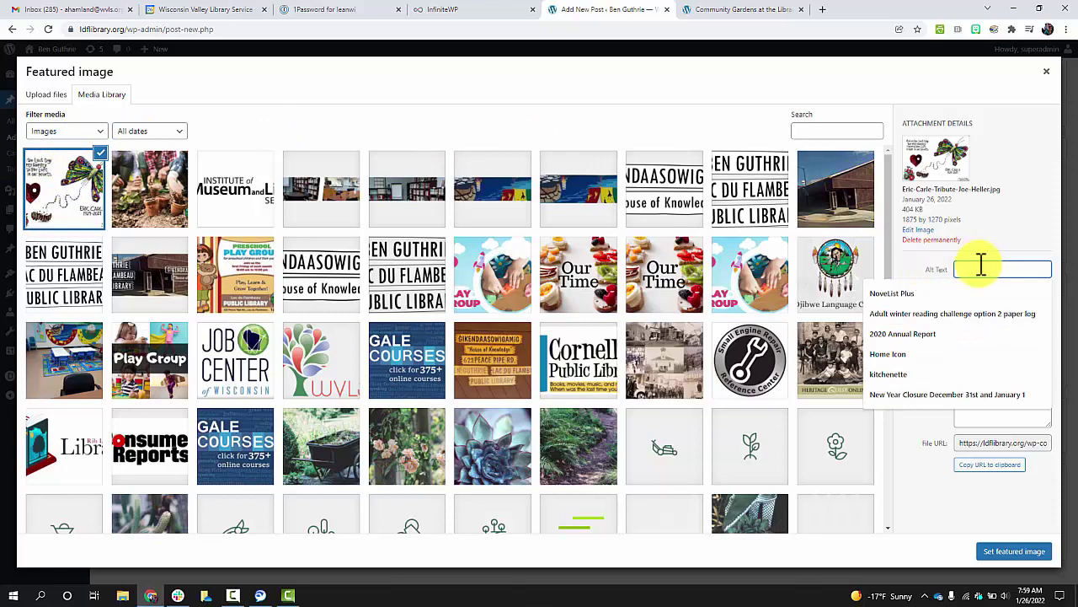
{"action": "left_click", "coordinate": [914, 280]}
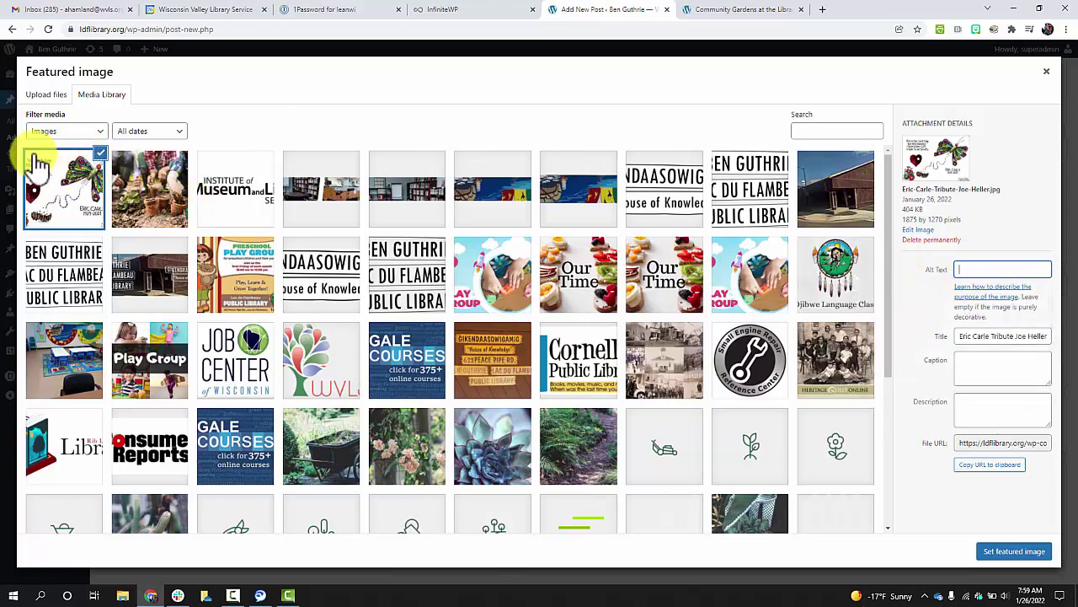
Step: Set the Eric Carle image as featured image, check the Featured image box, and publish
{"action": "left_click", "coordinate": [1015, 554]}
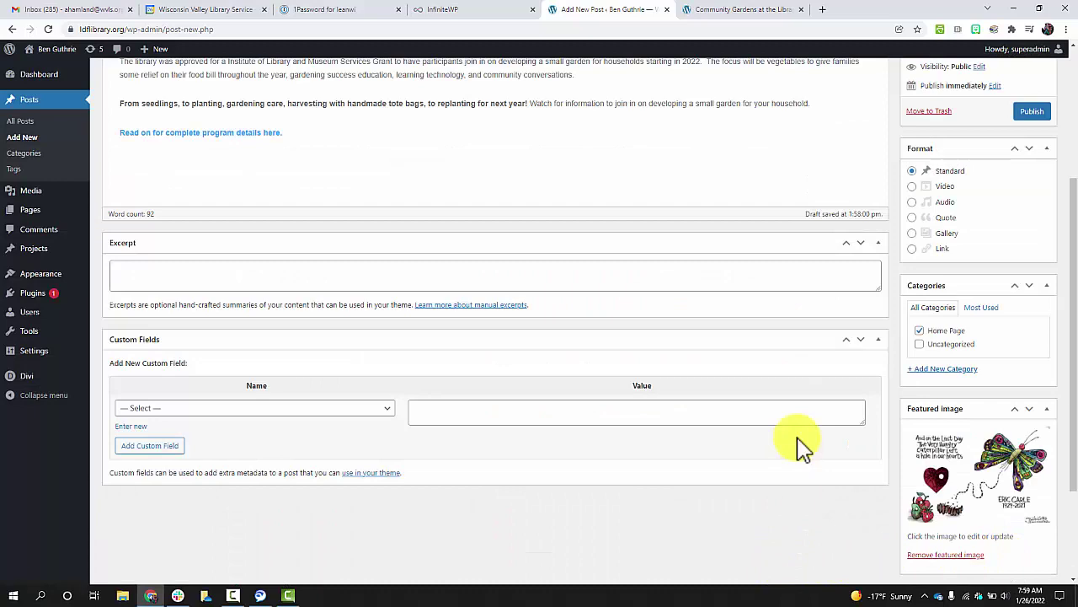
{"action": "scroll", "coordinate": [799, 445], "scroll_direction": "up", "scroll_amount": 3}
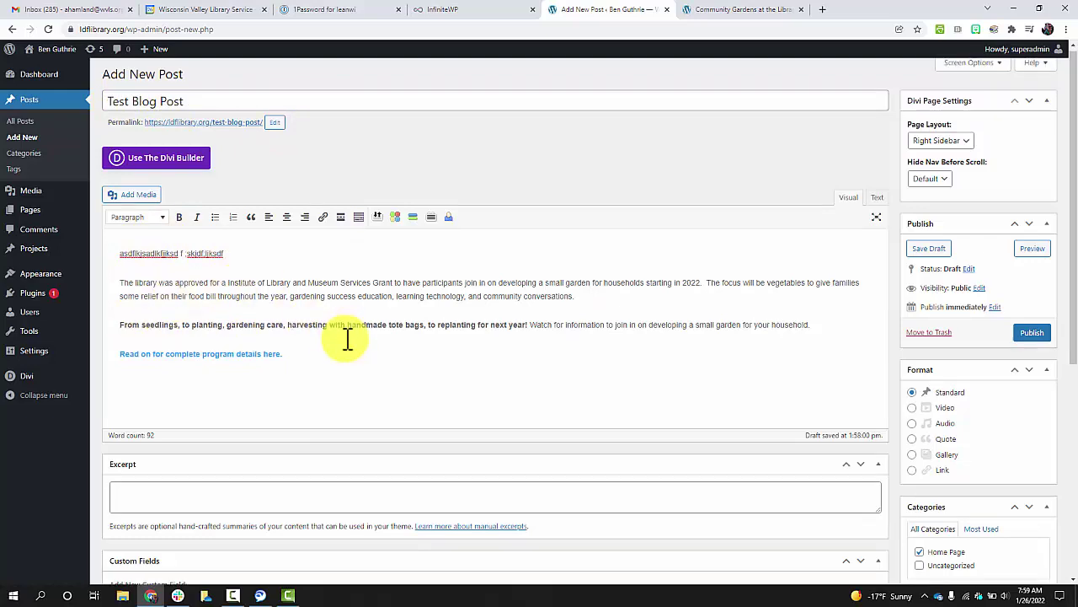
{"action": "scroll", "coordinate": [345, 337], "scroll_direction": "down", "scroll_amount": 3}
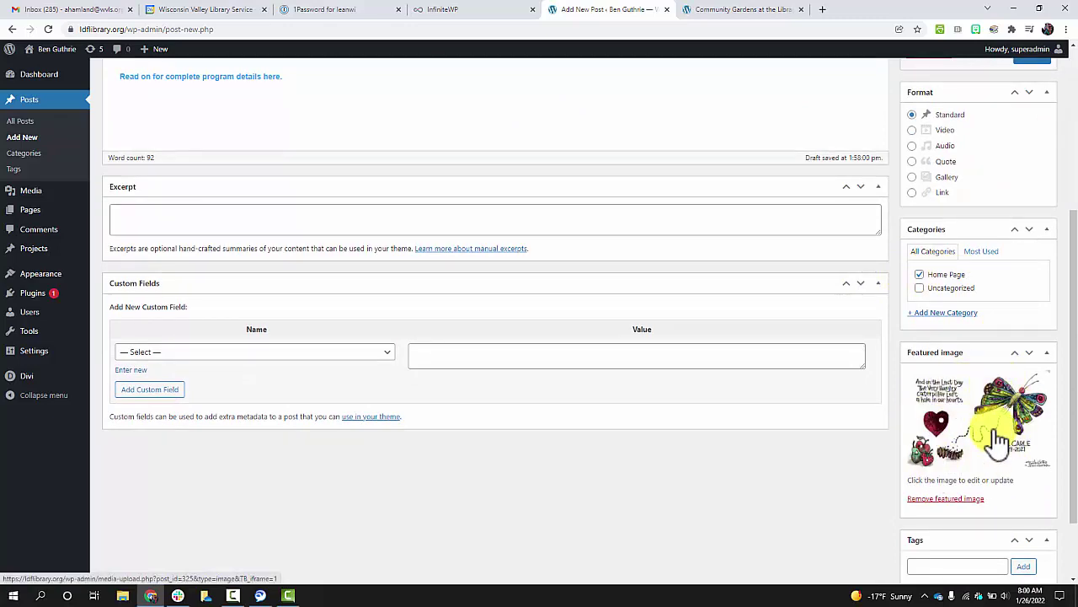
{"action": "scroll", "coordinate": [998, 440], "scroll_direction": "up", "scroll_amount": 3}
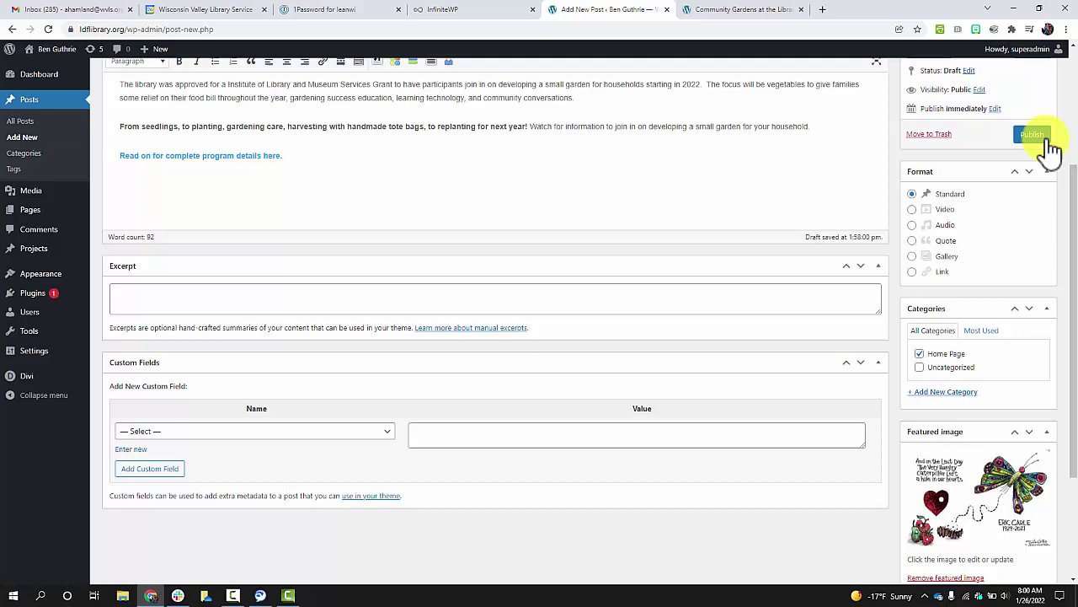
{"action": "left_click", "coordinate": [1041, 137]}
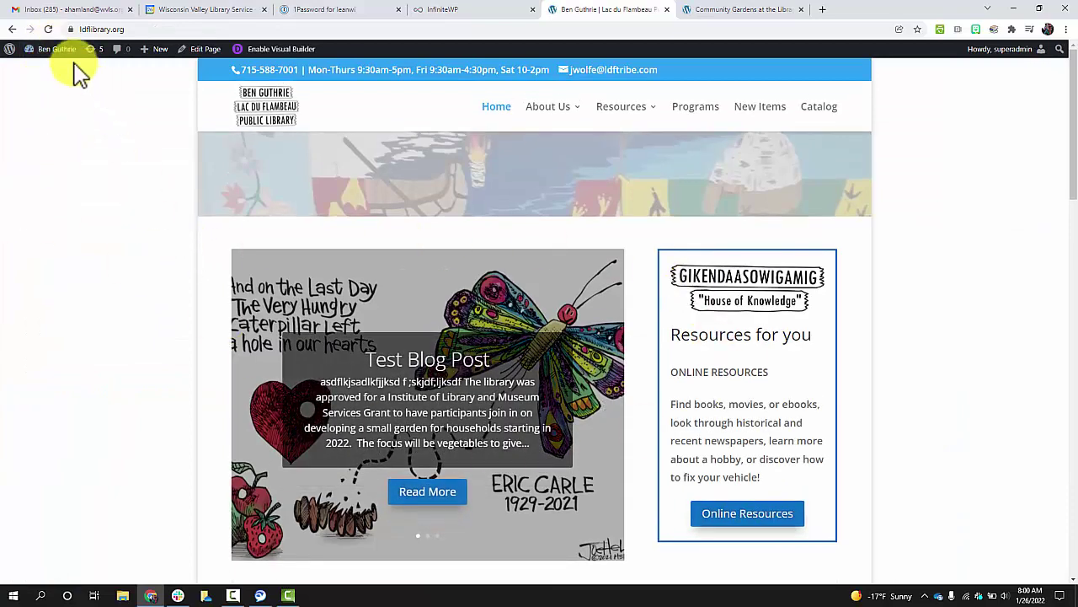
Step: Pass through the dashboard back to the public home page and scroll to the Test Blog Post slide
{"action": "left_click", "coordinate": [54, 59]}
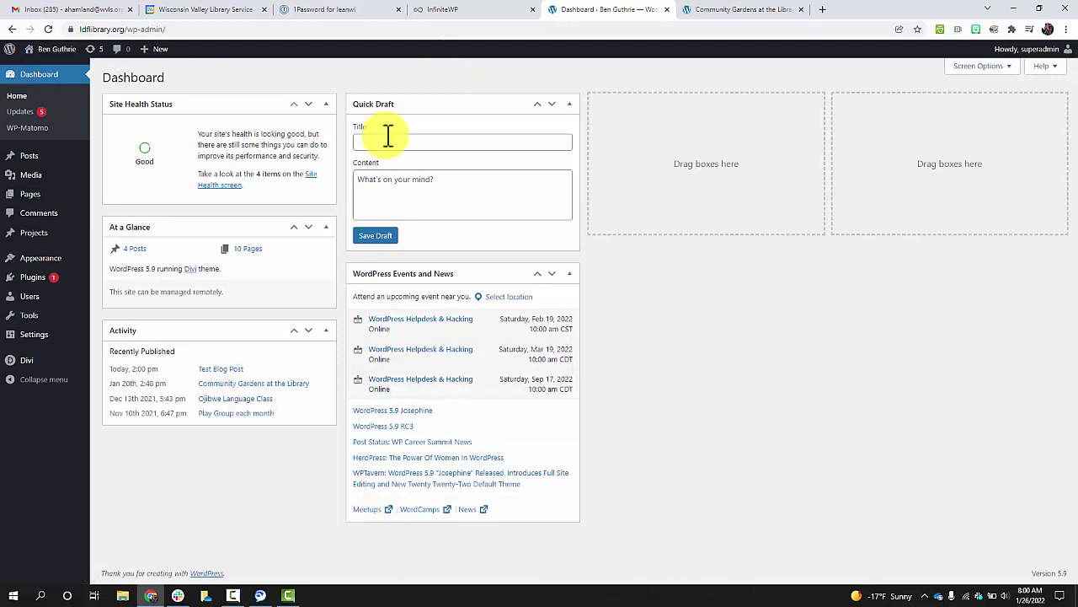
{"action": "left_click", "coordinate": [40, 50]}
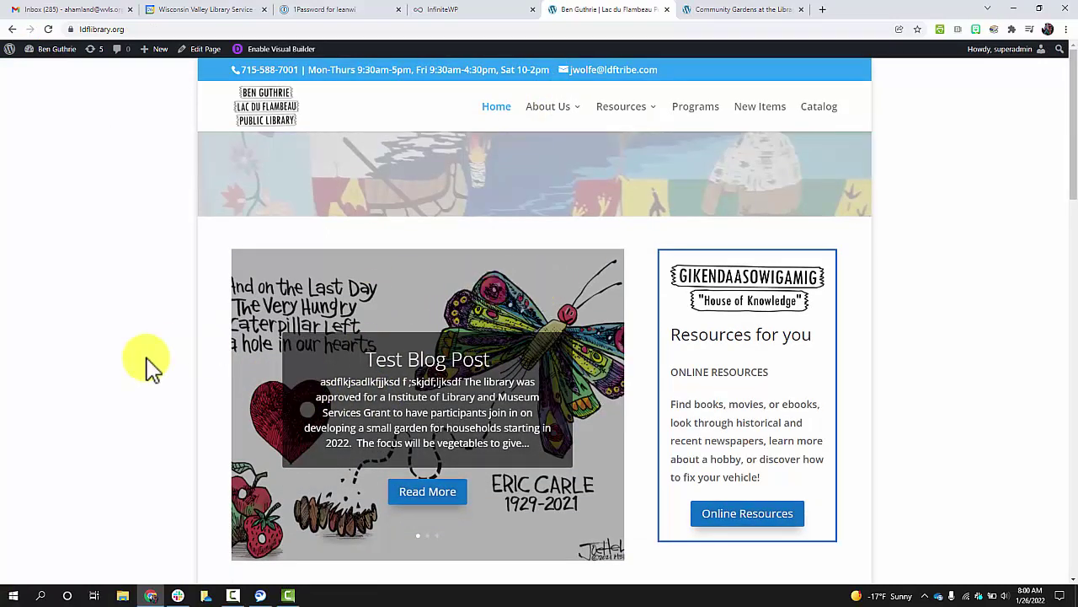
{"action": "scroll", "coordinate": [410, 283], "scroll_direction": "down", "scroll_amount": 2}
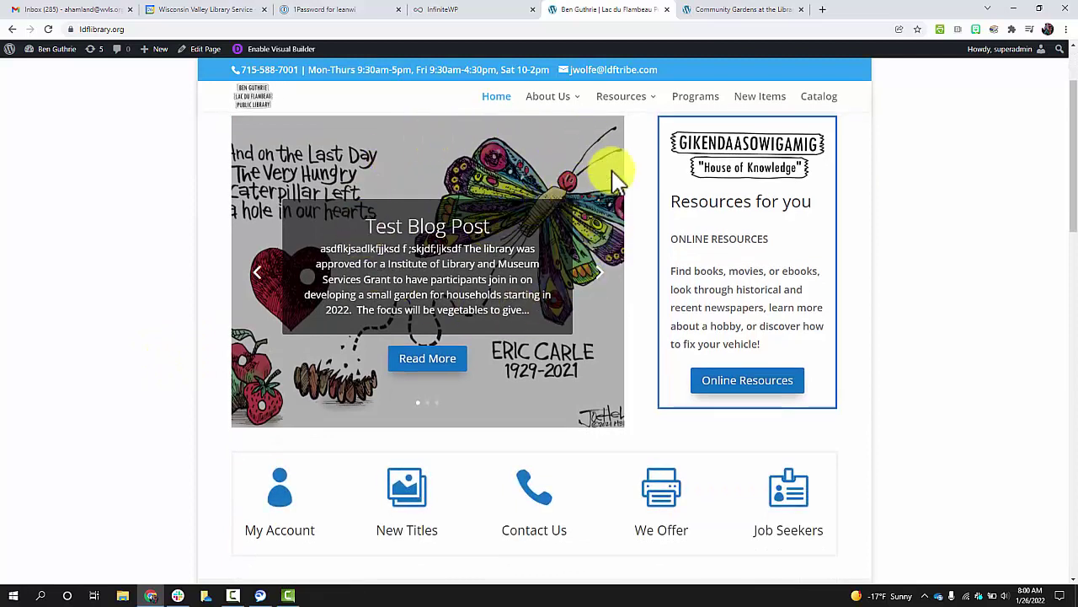
Step: Open the full Test Blog Post page, select its text to review it, then return home
{"action": "left_click", "coordinate": [427, 361]}
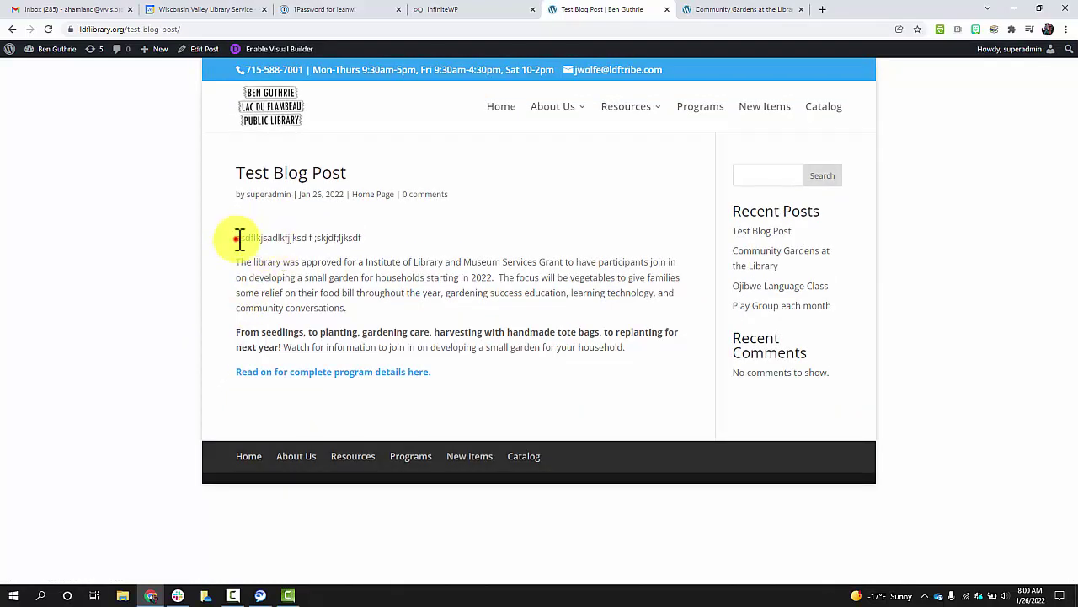
{"action": "left_click_drag", "start_coordinate": [238, 239], "coordinate": [491, 386]}
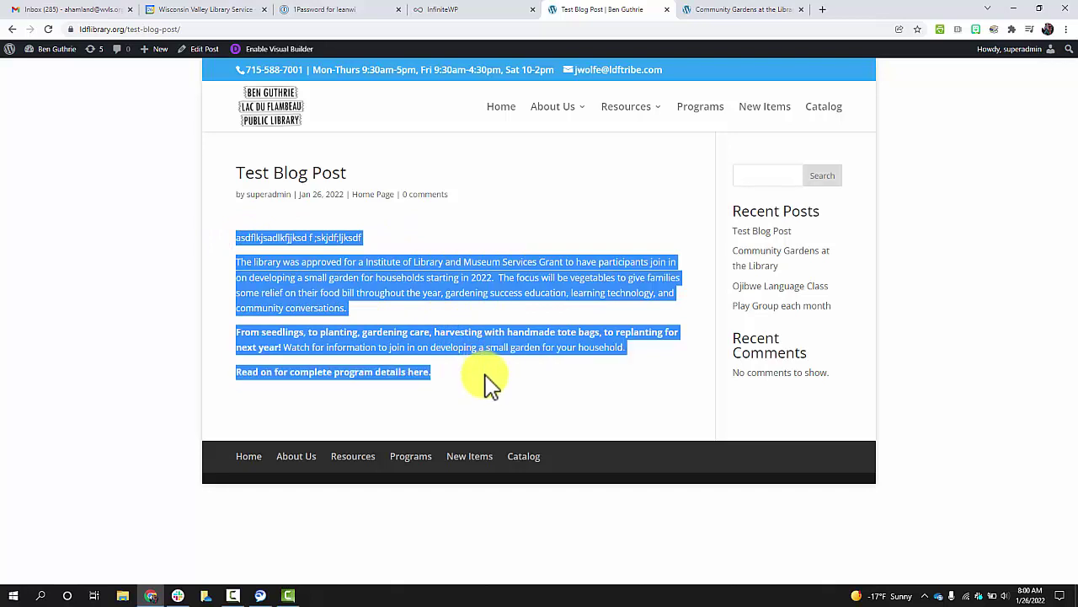
{"action": "left_click", "coordinate": [489, 373]}
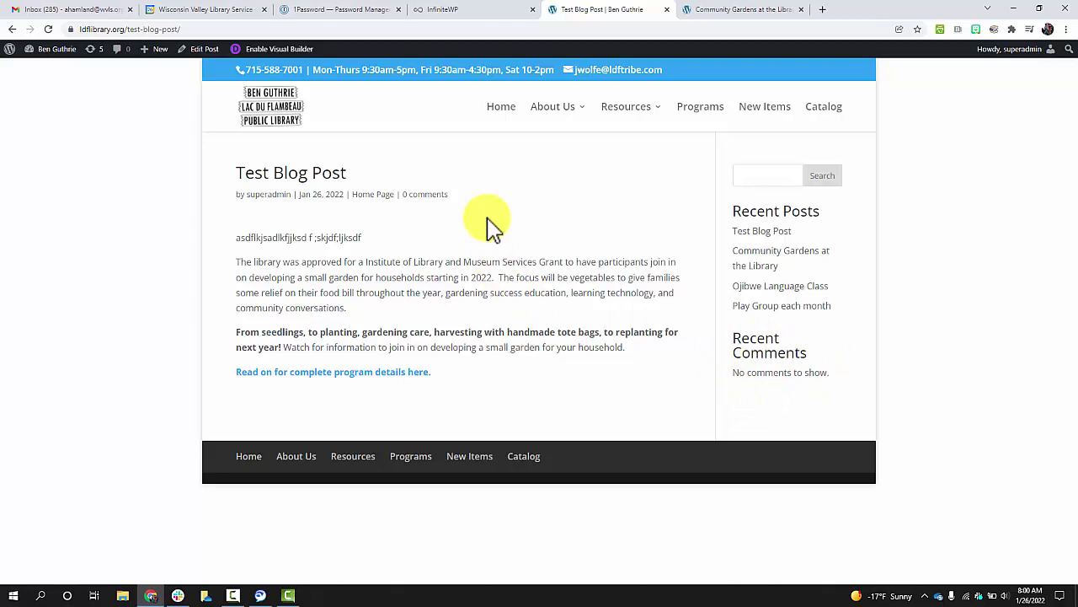
{"action": "left_click", "coordinate": [501, 106]}
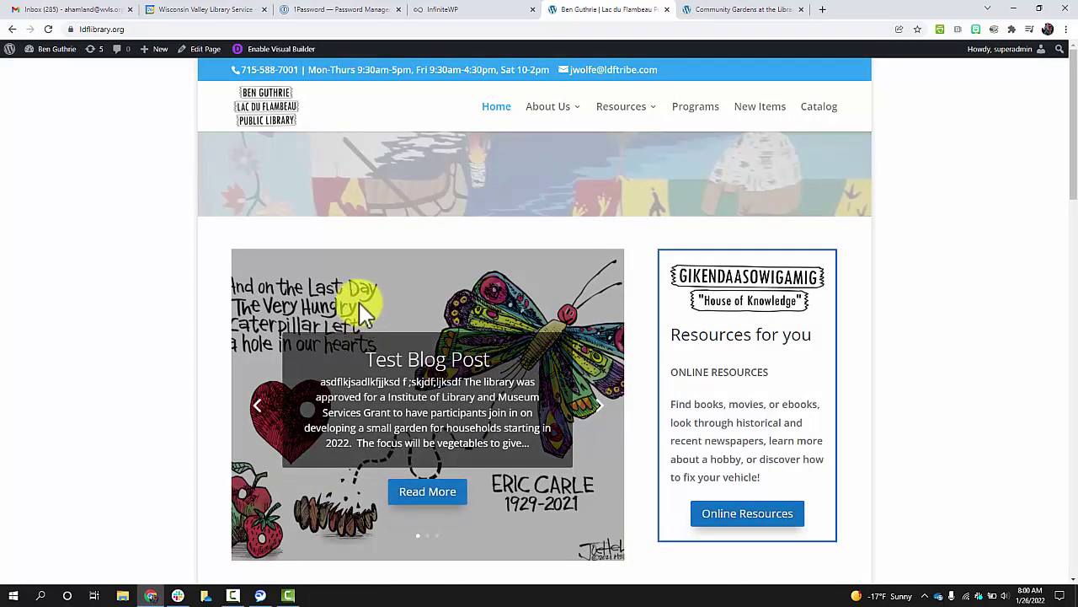
Step: Open the admin dashboard and go to Posts > All Posts
{"action": "left_click", "coordinate": [46, 49]}
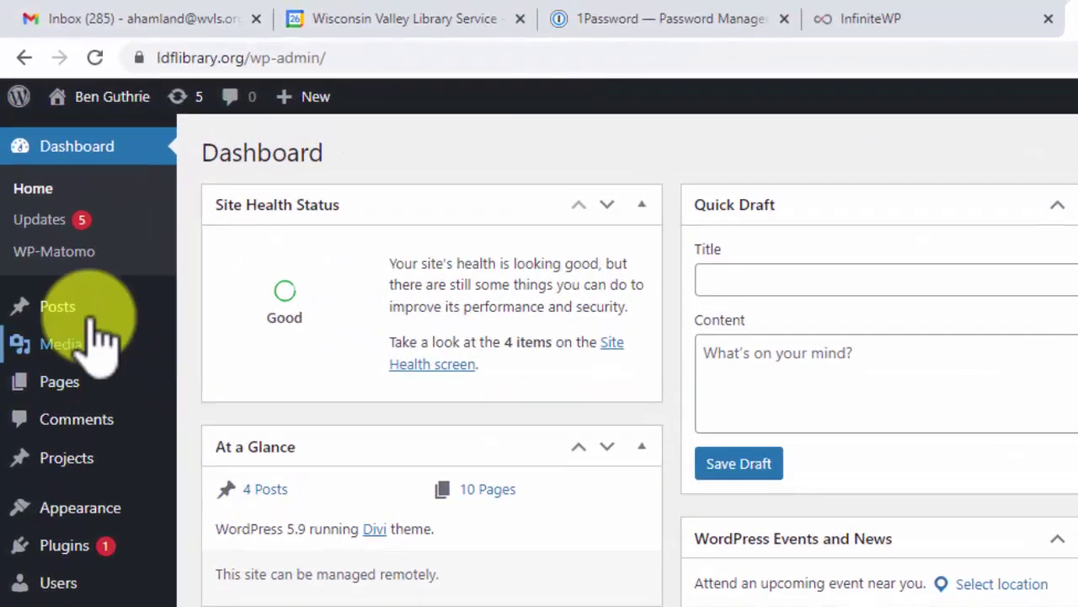
{"action": "mouse_move", "coordinate": [19, 155]}
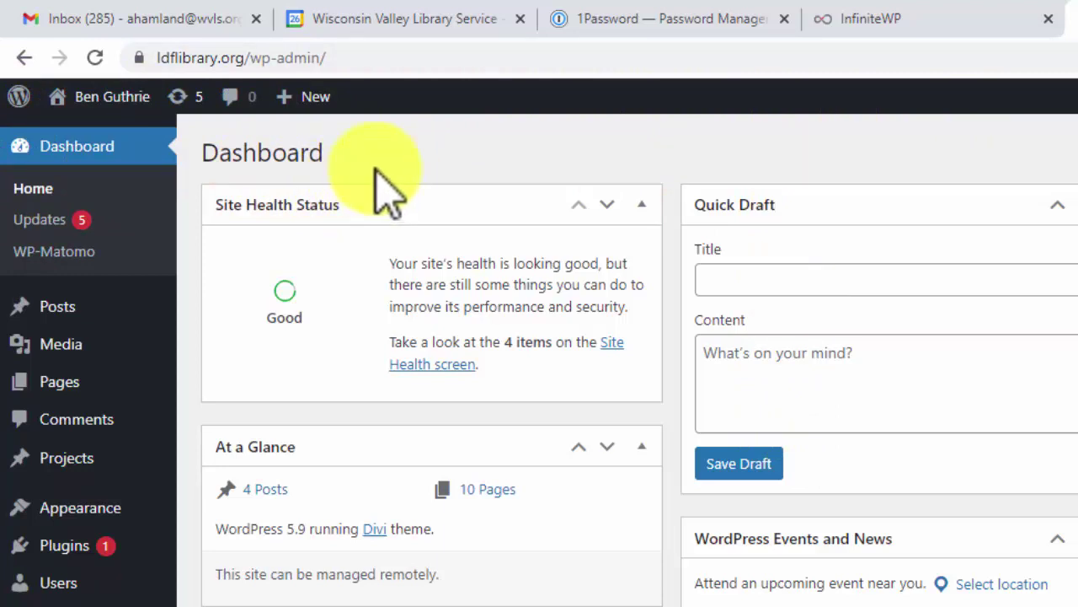
{"action": "mouse_move", "coordinate": [71, 316]}
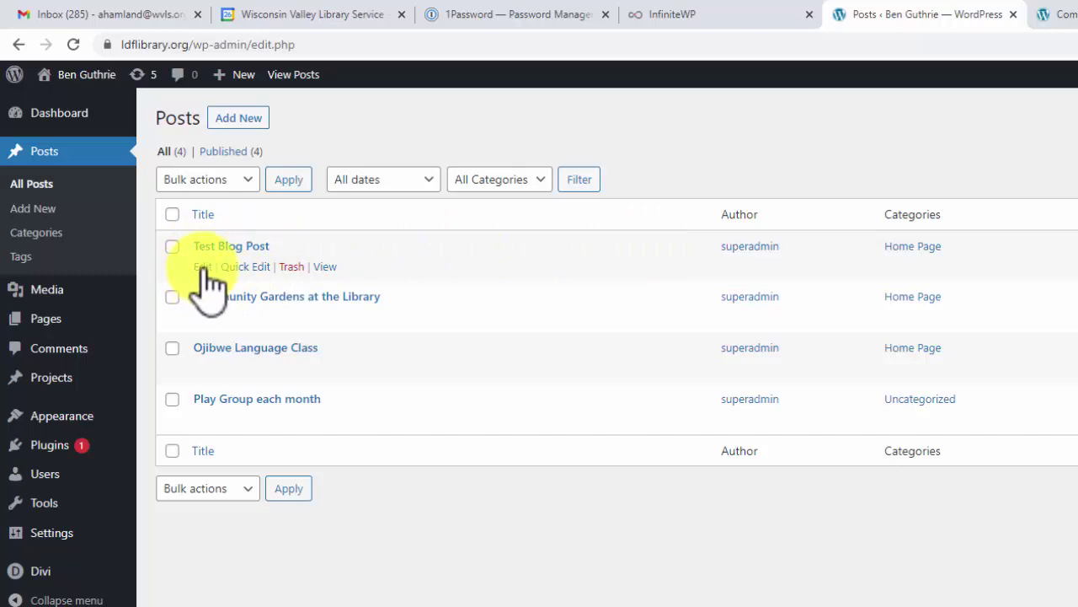
Step: Edit Test Blog Post, swap its Home Page category for Uncategorized, and update it
{"action": "left_click", "coordinate": [202, 267]}
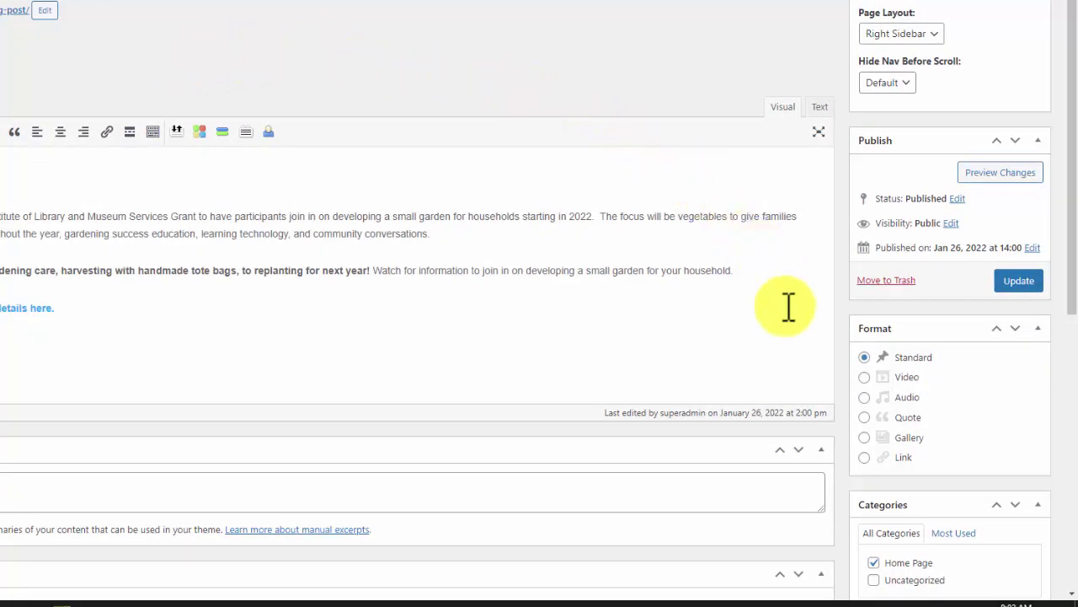
{"action": "scroll", "coordinate": [868, 446], "scroll_direction": "down", "scroll_amount": 1}
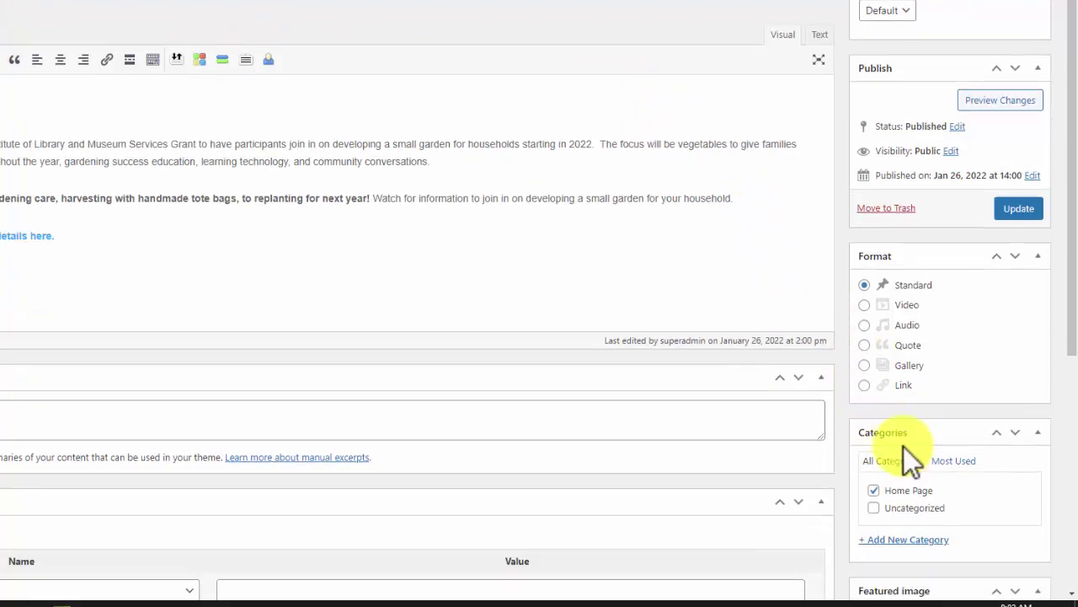
{"action": "left_click", "coordinate": [874, 490]}
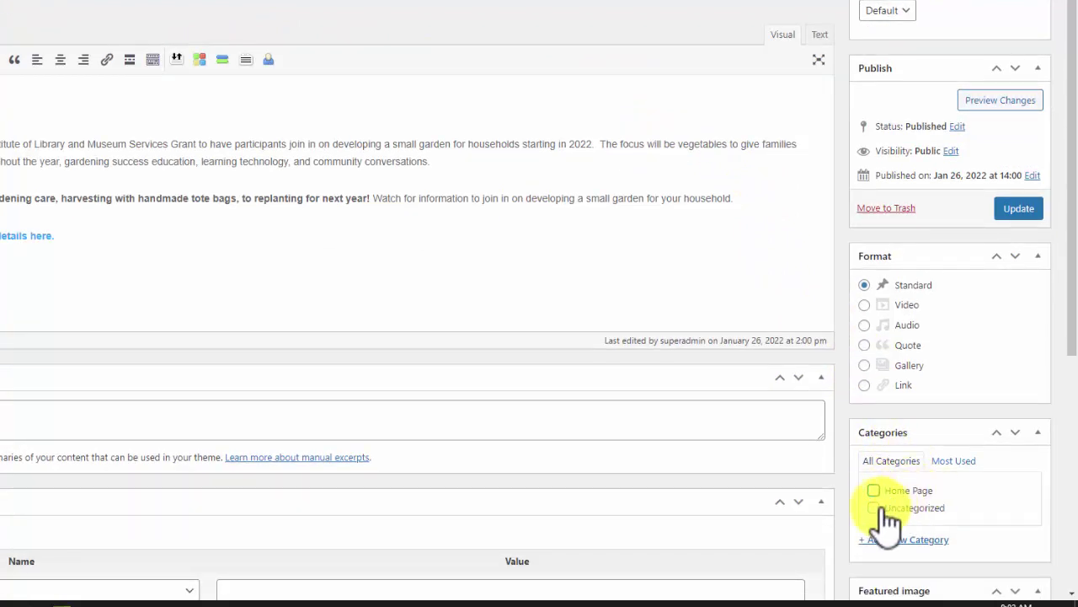
{"action": "left_click", "coordinate": [874, 507]}
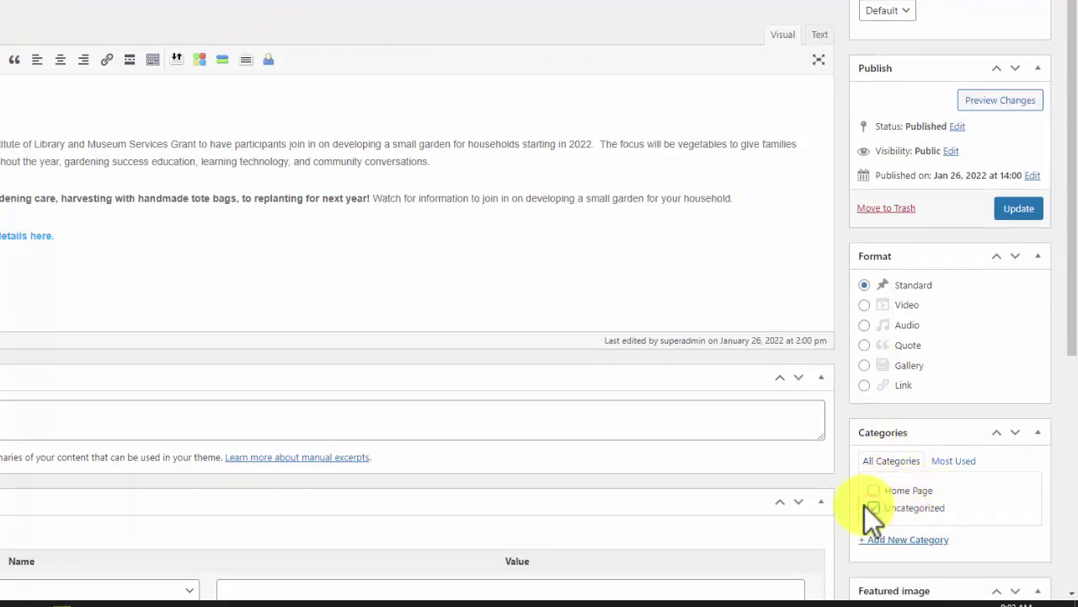
{"action": "left_click", "coordinate": [1021, 210]}
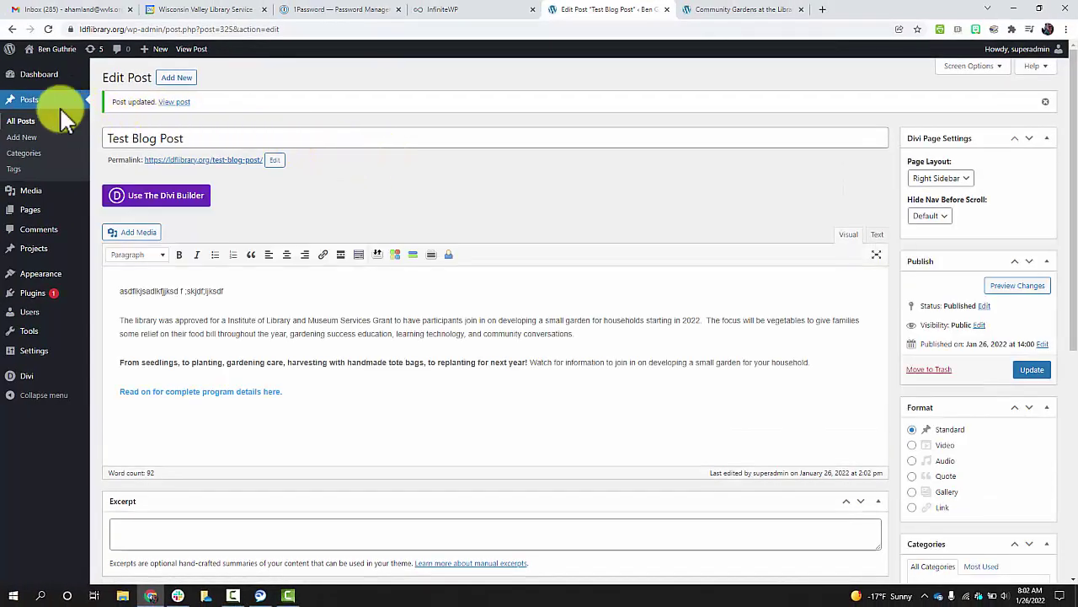
Step: Open the Posts list, then visit the public home page now led by Community Gardens at the Library
{"action": "left_click", "coordinate": [35, 100]}
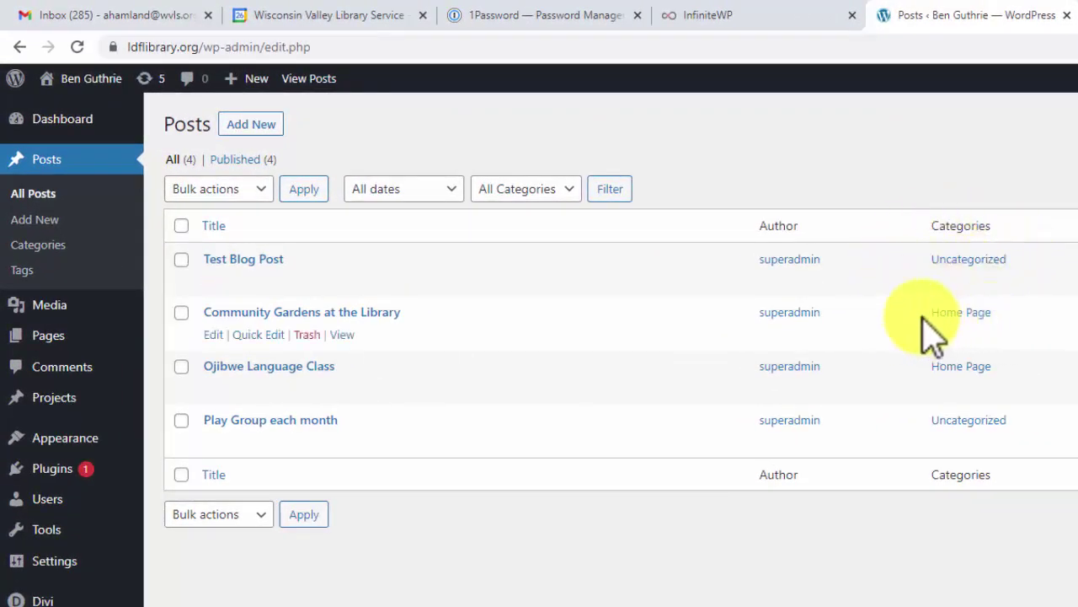
{"action": "mouse_move", "coordinate": [92, 89]}
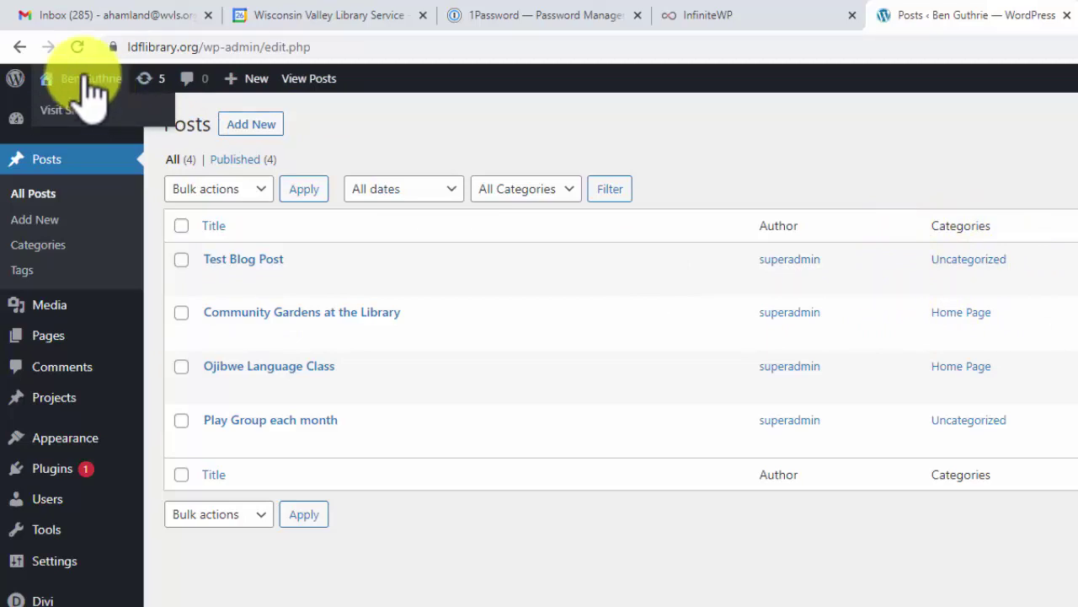
{"action": "left_click", "coordinate": [82, 76]}
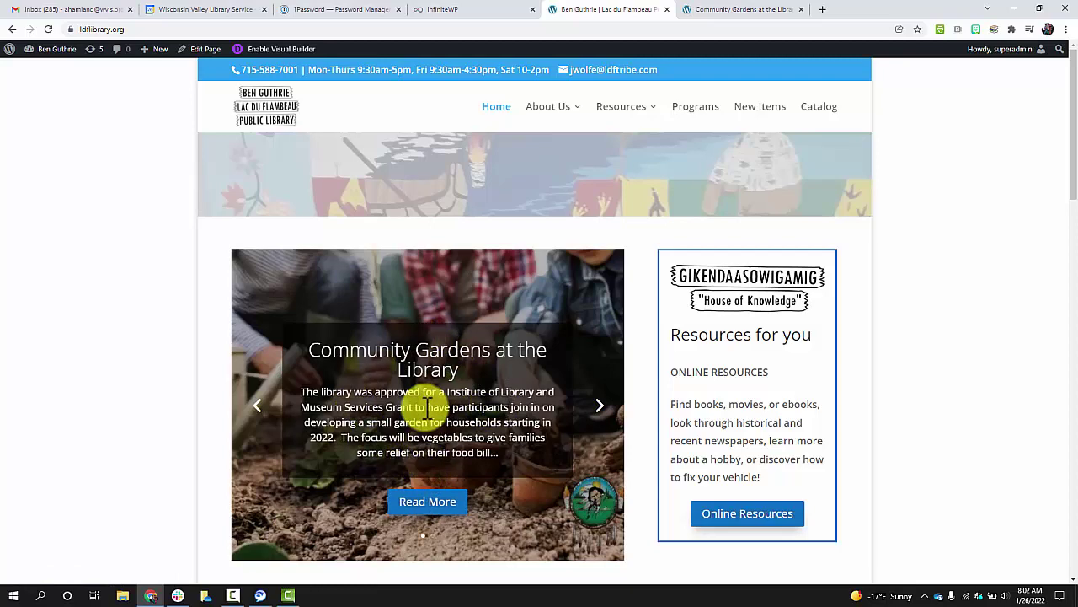
Step: Advance the home page slider to the next post, then return to the admin Dashboard
{"action": "left_click", "coordinate": [599, 403]}
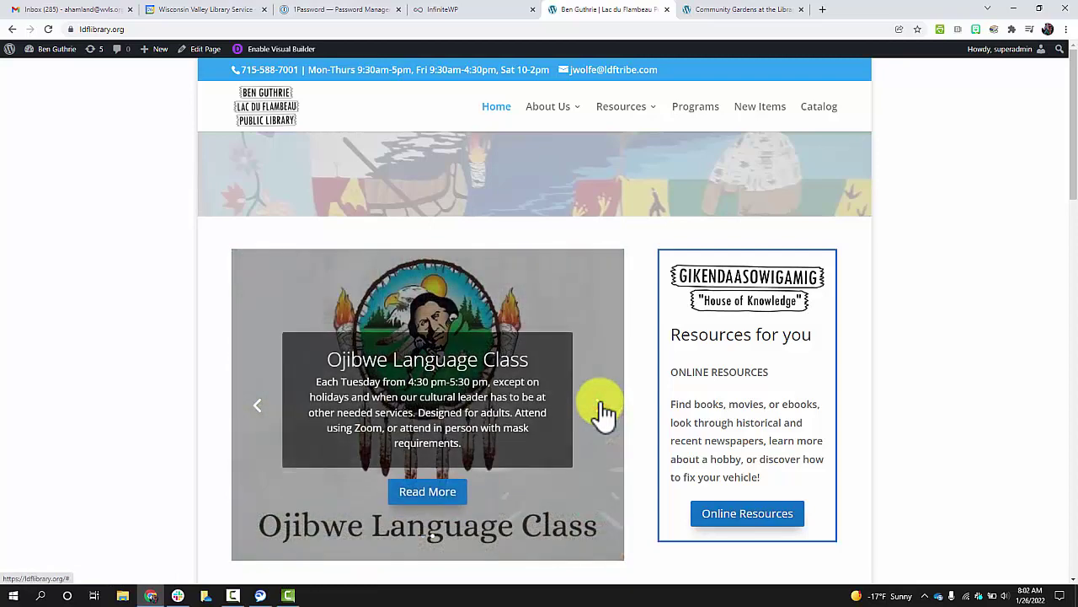
{"action": "left_click", "coordinate": [45, 53]}
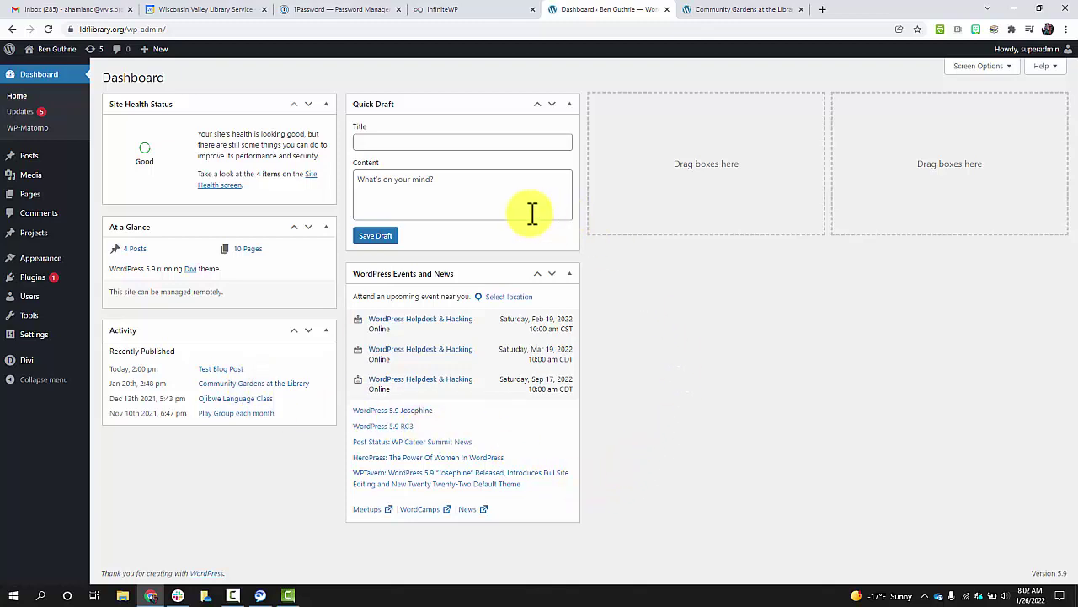
Step: Create a new post from the admin bar's + New menu and scroll to the Featured image box
{"action": "mouse_move", "coordinate": [149, 53]}
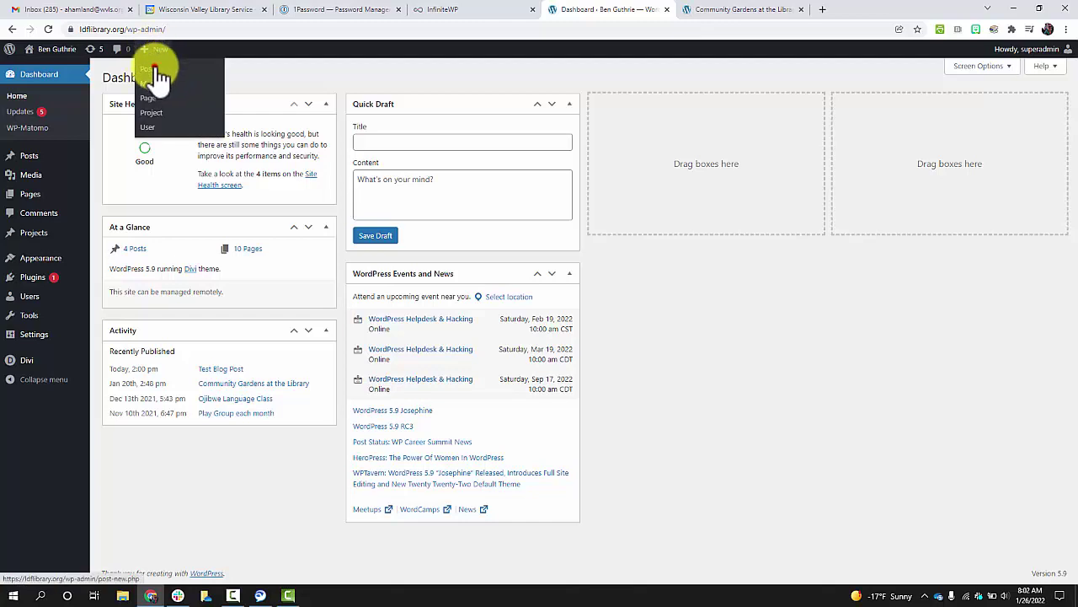
{"action": "left_click", "coordinate": [159, 71]}
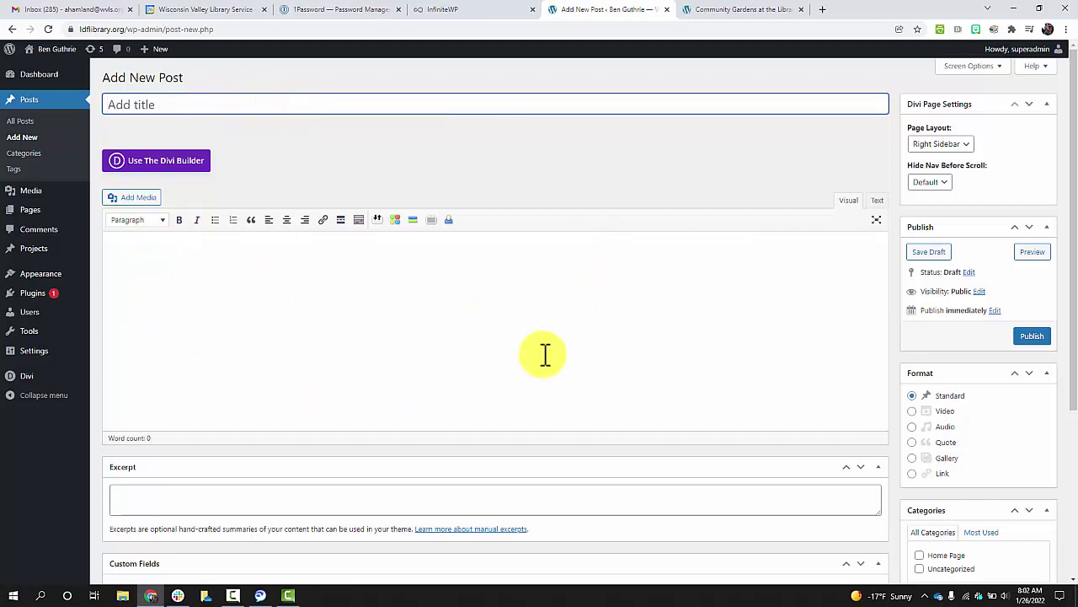
{"action": "scroll", "coordinate": [545, 354], "scroll_direction": "down", "scroll_amount": 2}
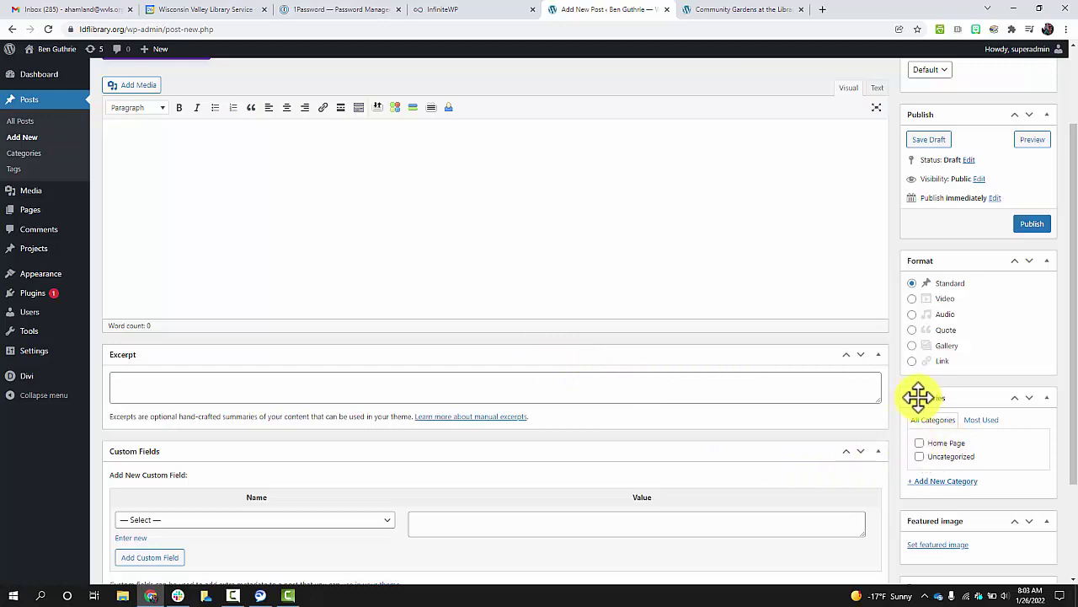
{"action": "scroll", "coordinate": [881, 412], "scroll_direction": "down", "scroll_amount": 2}
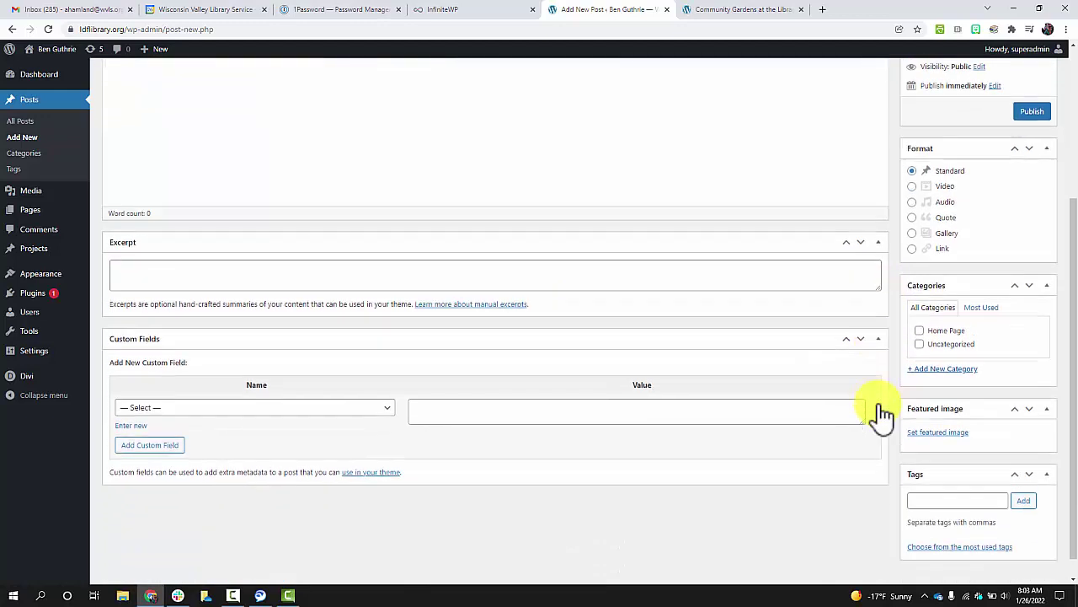
Step: Browse the media library for a featured image and select the butterfly image
{"action": "left_click", "coordinate": [936, 434]}
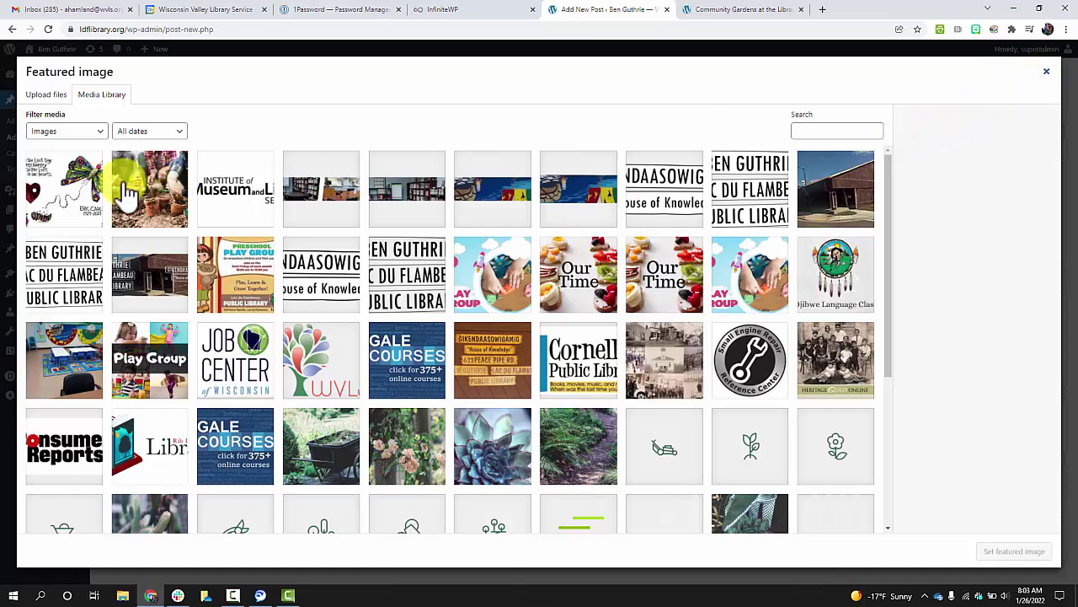
{"action": "left_click", "coordinate": [55, 185]}
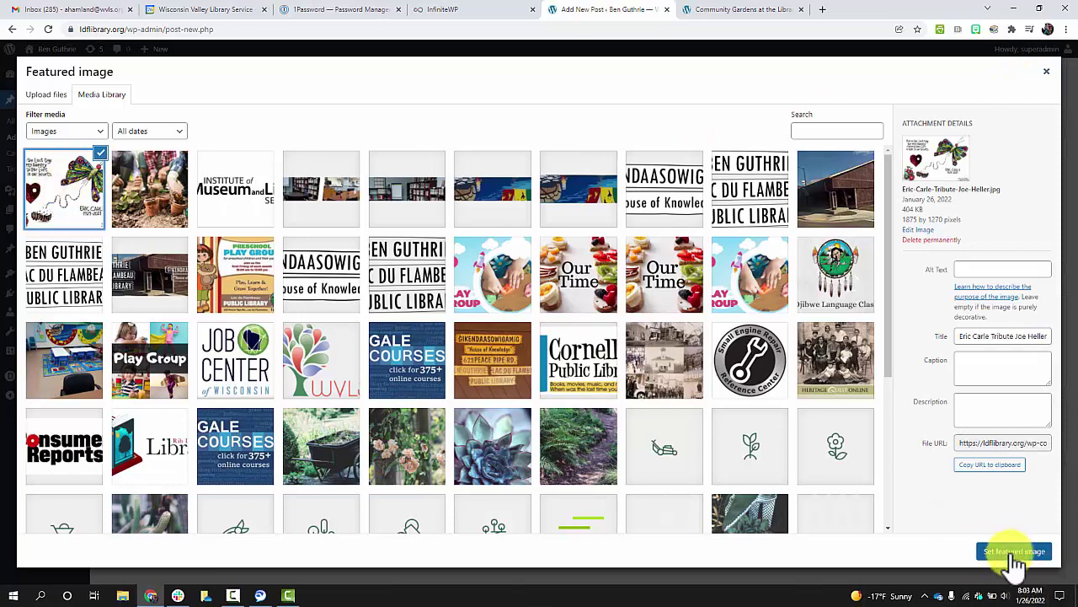
Step: Confirm the butterfly as the featured image, then go to the All Posts list
{"action": "left_click", "coordinate": [1052, 71]}
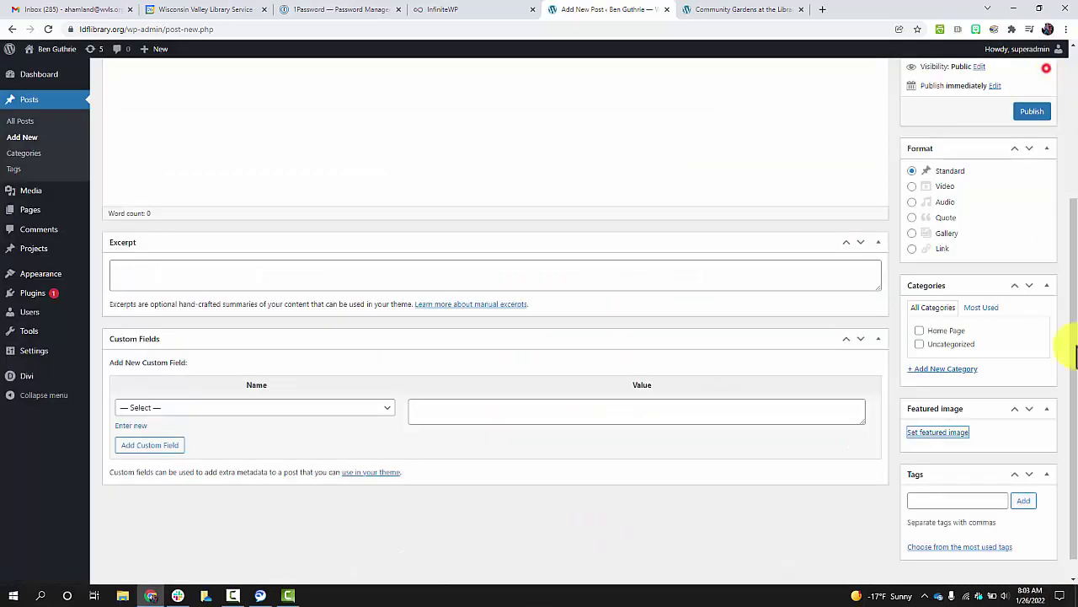
{"action": "scroll", "coordinate": [994, 232], "scroll_direction": "up", "scroll_amount": 2}
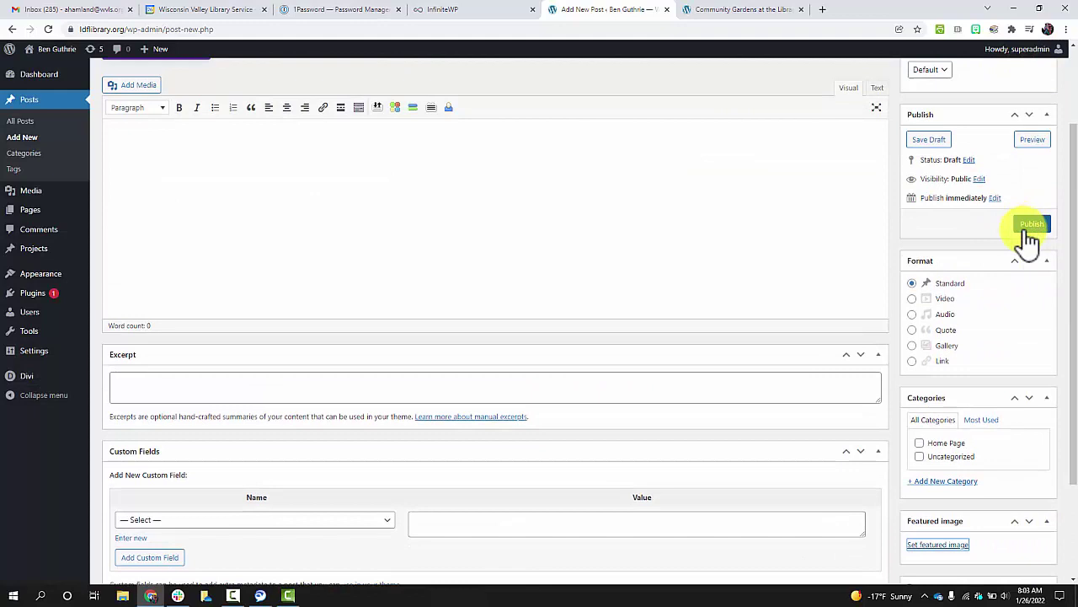
{"action": "scroll", "coordinate": [392, 236], "scroll_direction": "up", "scroll_amount": 1}
{"action": "scroll", "coordinate": [392, 236], "scroll_direction": "down", "scroll_amount": 1}
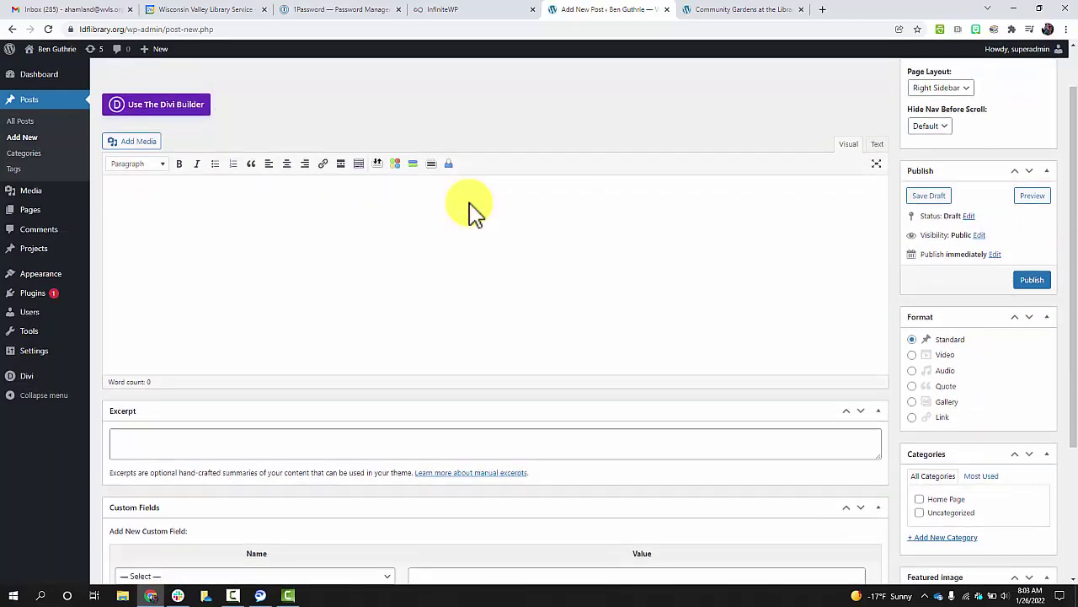
{"action": "left_click", "coordinate": [19, 121]}
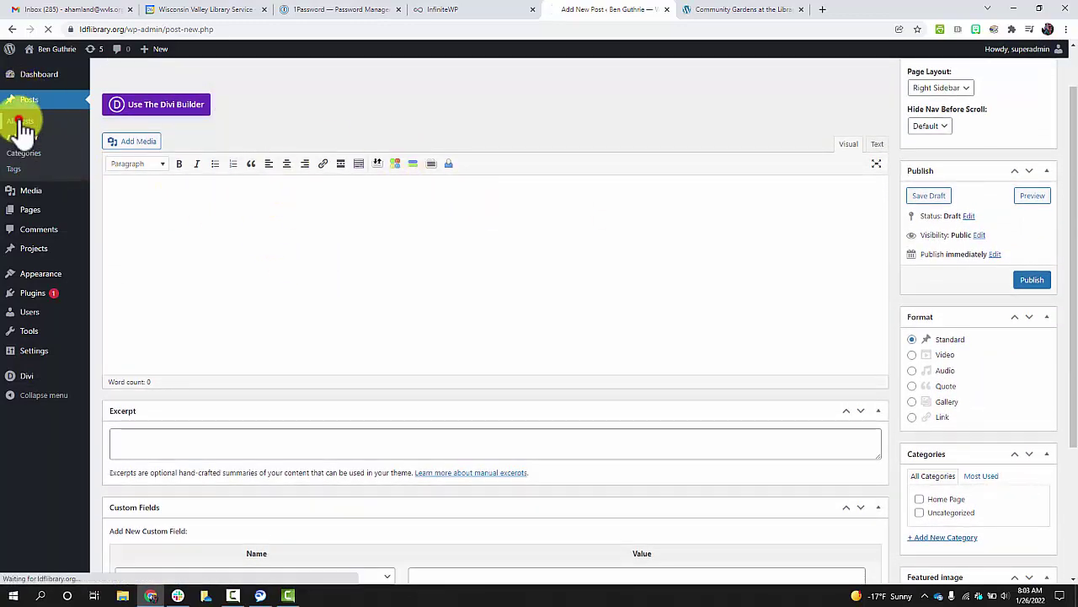